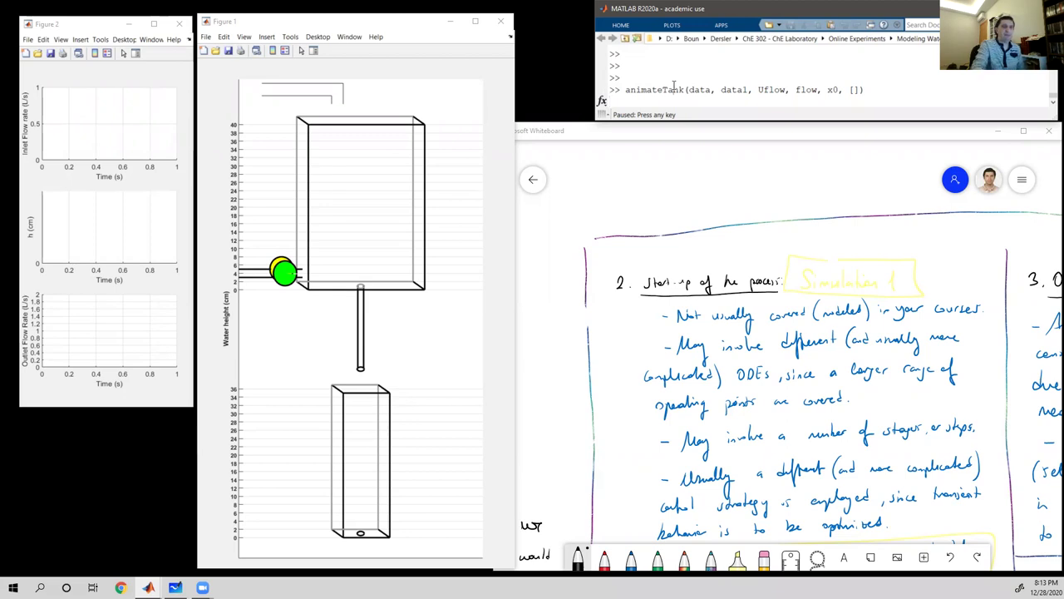
Resume the paused animateTank command so that the tank start-up animation runs.
key(Return)
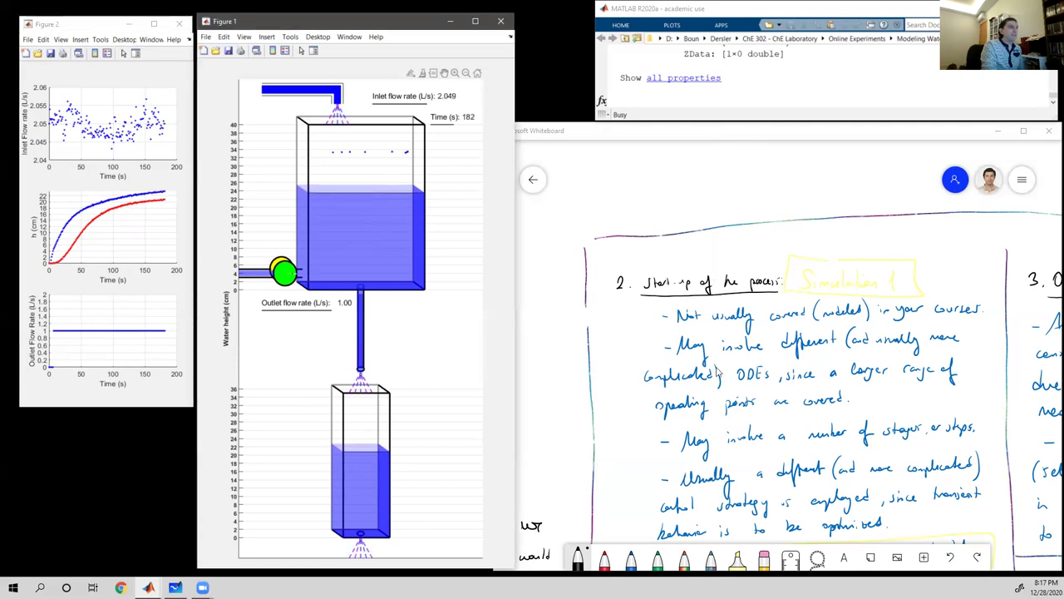
Review the whiteboard's start-up notes and the neighbouring notes on variable ranges and steady-state values.
click(699, 391)
scroll(698, 357, down, 3)
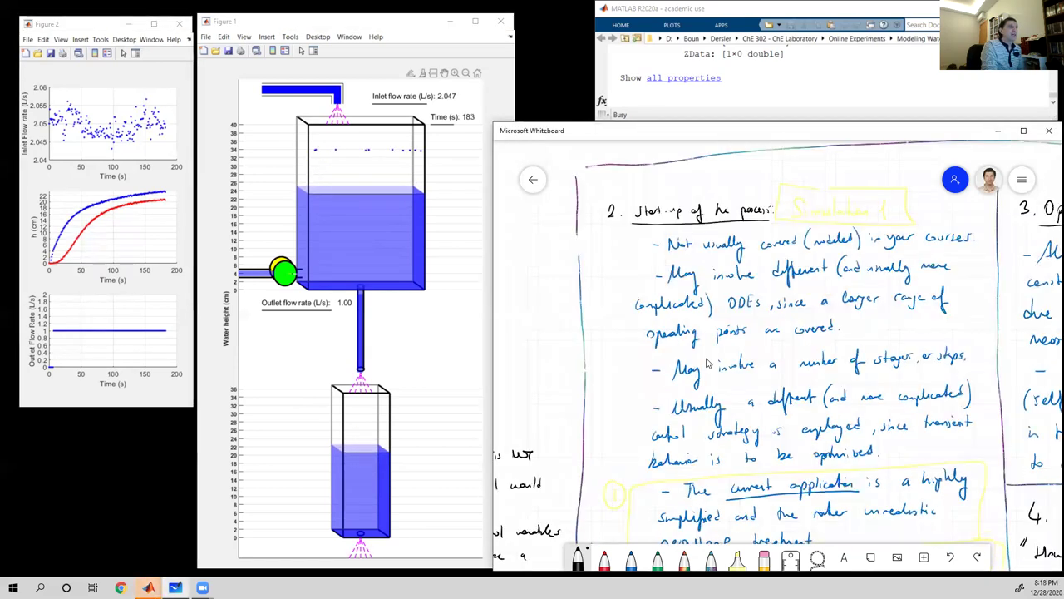
scroll(699, 331, down, 2)
scroll(731, 349, down, 2)
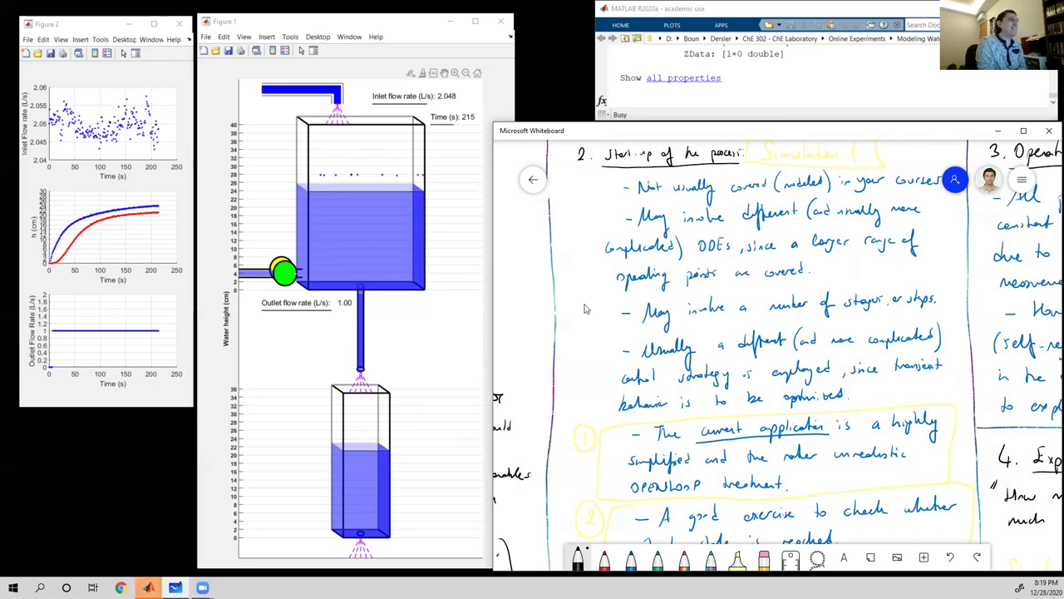
scroll(583, 279, down, 1)
scroll(582, 274, down, 1)
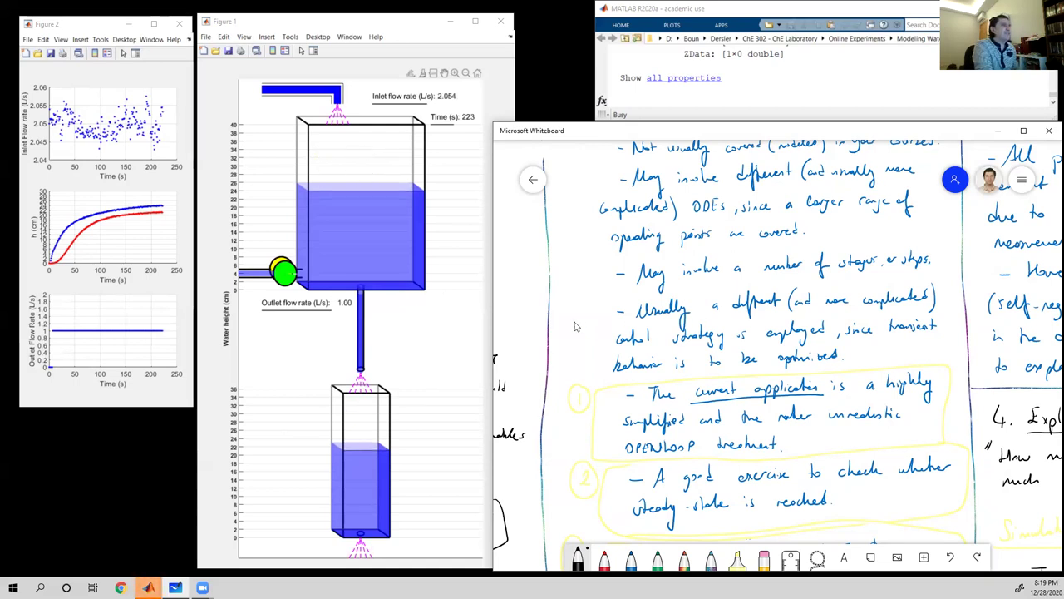
scroll(794, 197, down, 2)
scroll(794, 197, left, 3)
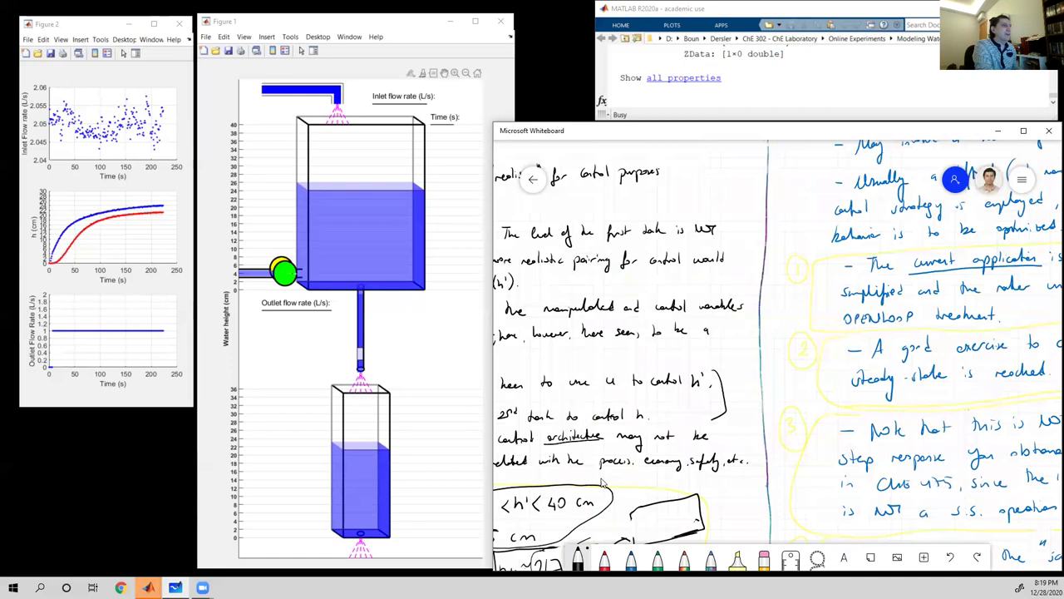
scroll(604, 483, down, 2)
scroll(603, 483, left, 3)
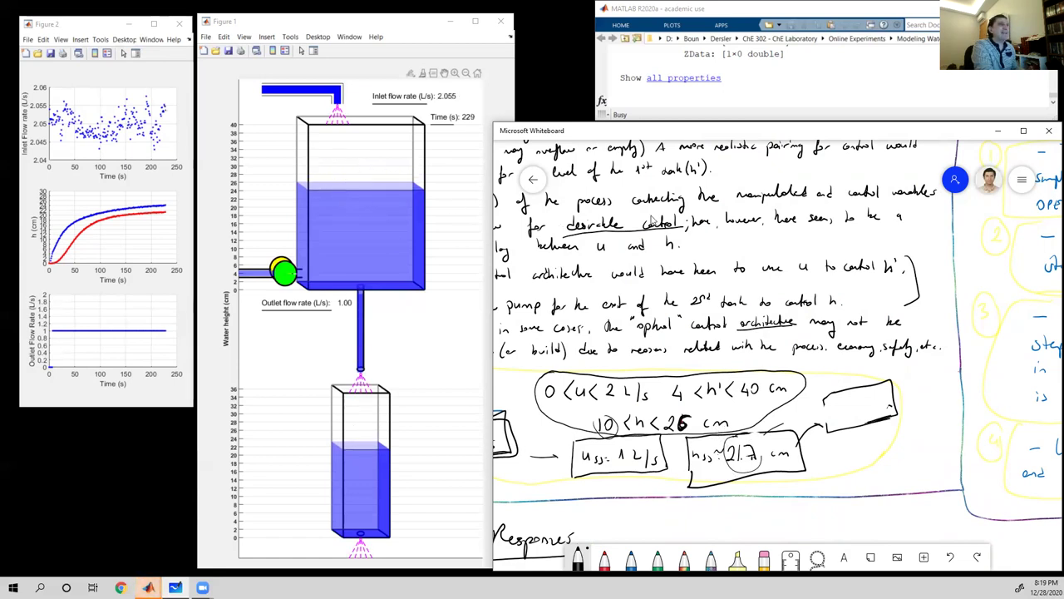
Go through the numbered start-up remarks on open-loop treatment, steady state, step response, sampling interval and run length.
scroll(981, 275, right, 5)
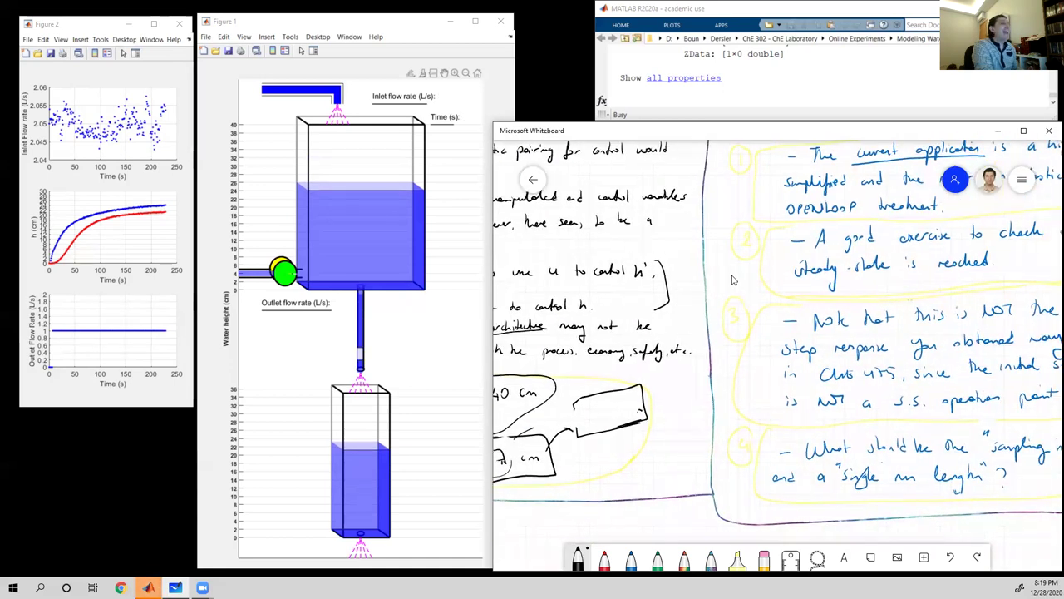
scroll(896, 308, up, 3)
scroll(896, 308, right, 3)
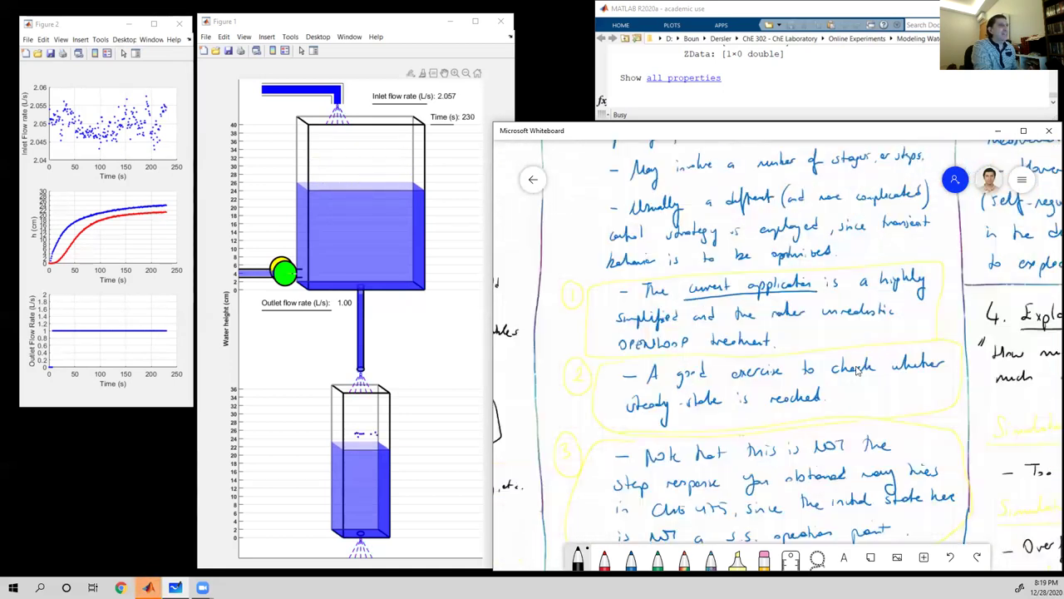
scroll(848, 311, up, 3)
scroll(848, 312, right, 1)
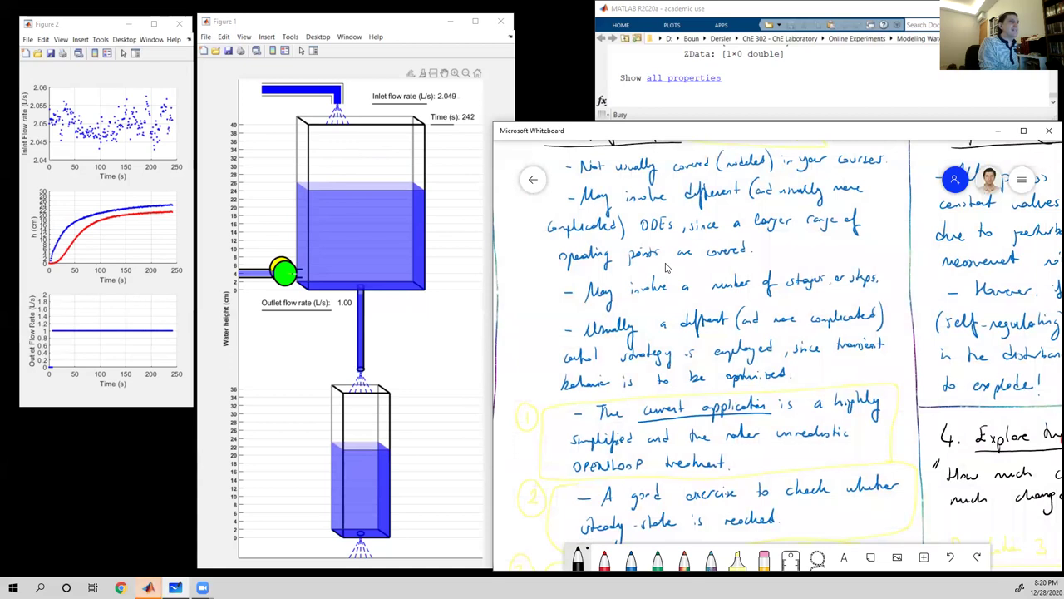
scroll(665, 267, down, 5)
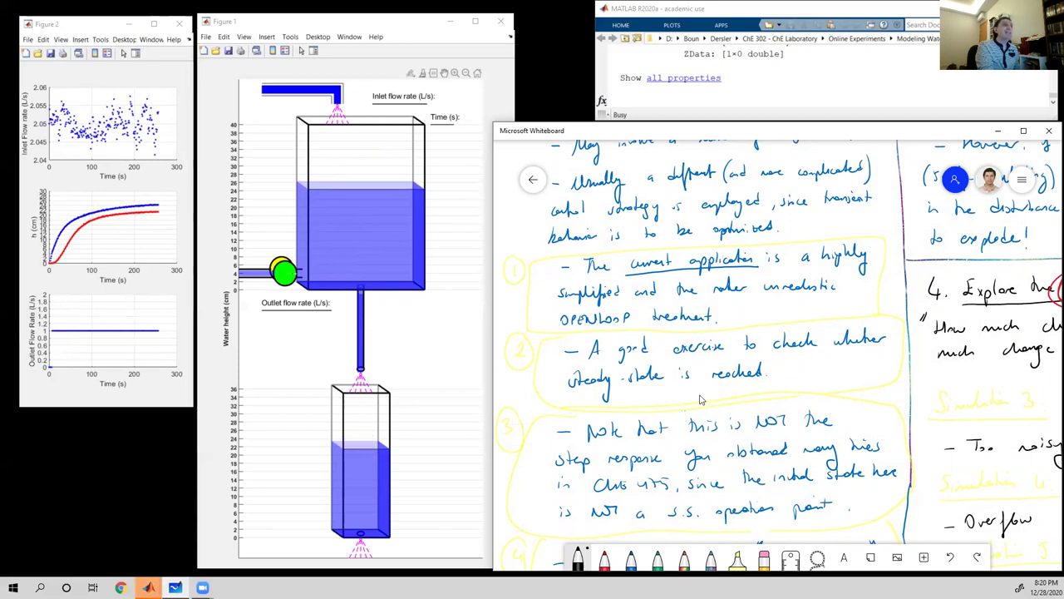
scroll(732, 356, down, 2)
scroll(749, 357, left, 1)
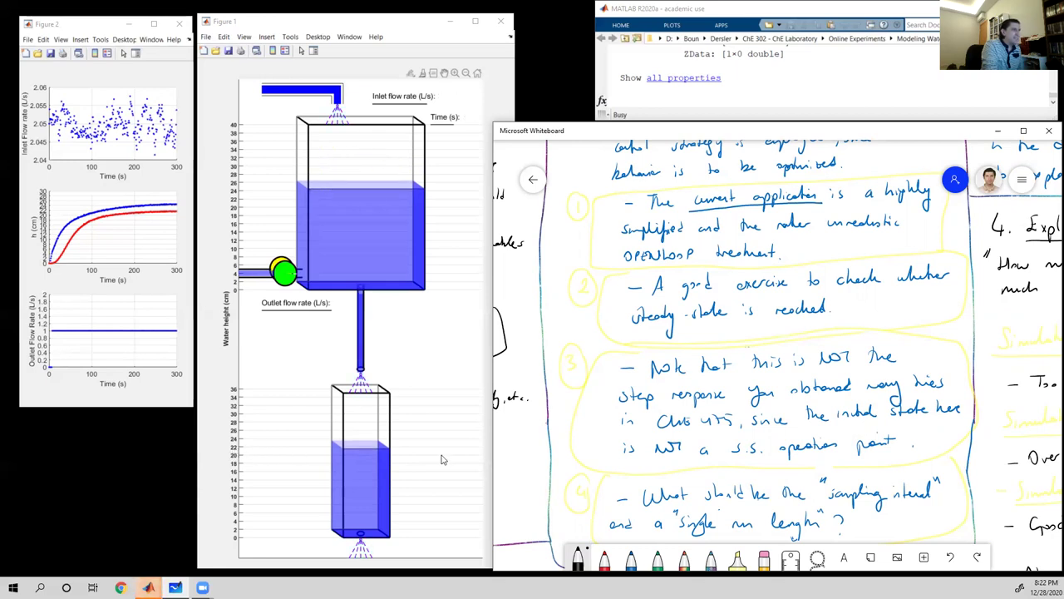
scroll(728, 314, left, 5)
scroll(728, 314, down, 3)
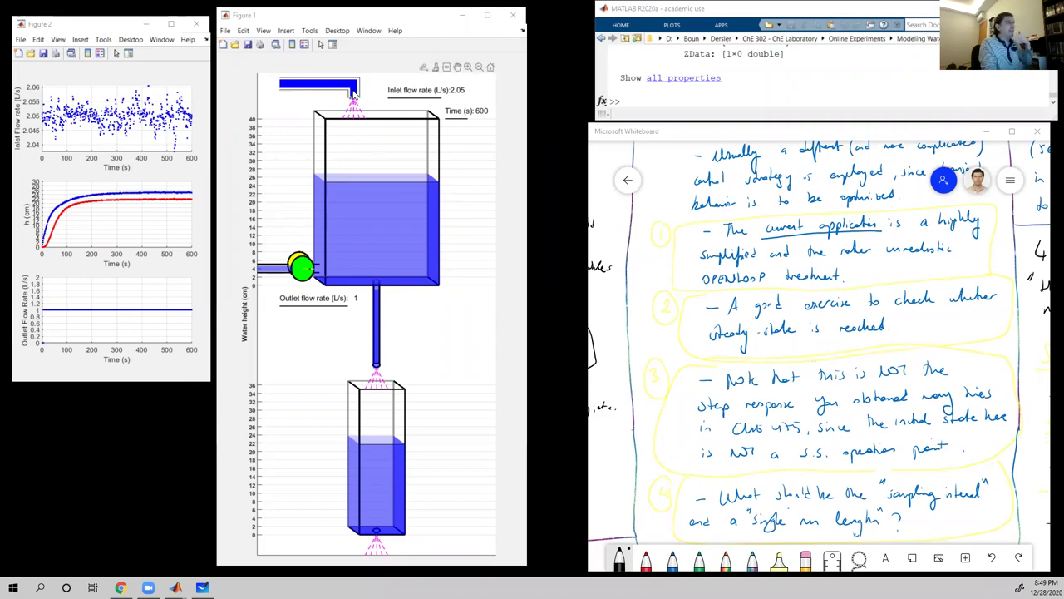
Enlarge the Figure 2 window so its three response plots can be read in detail.
mouse_move(351, 94)
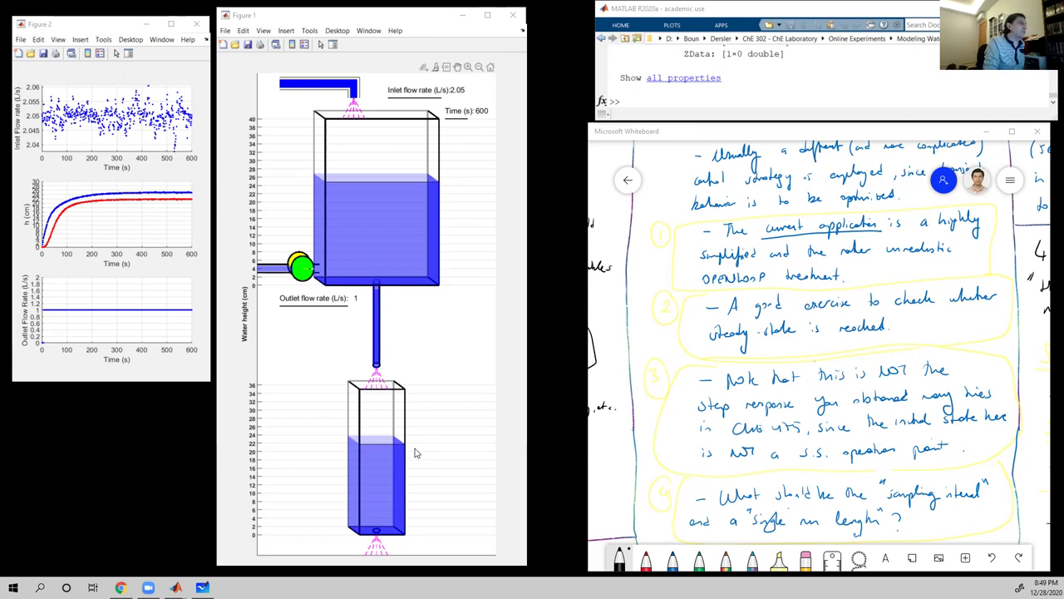
click(207, 381)
drag(207, 382, 455, 550)
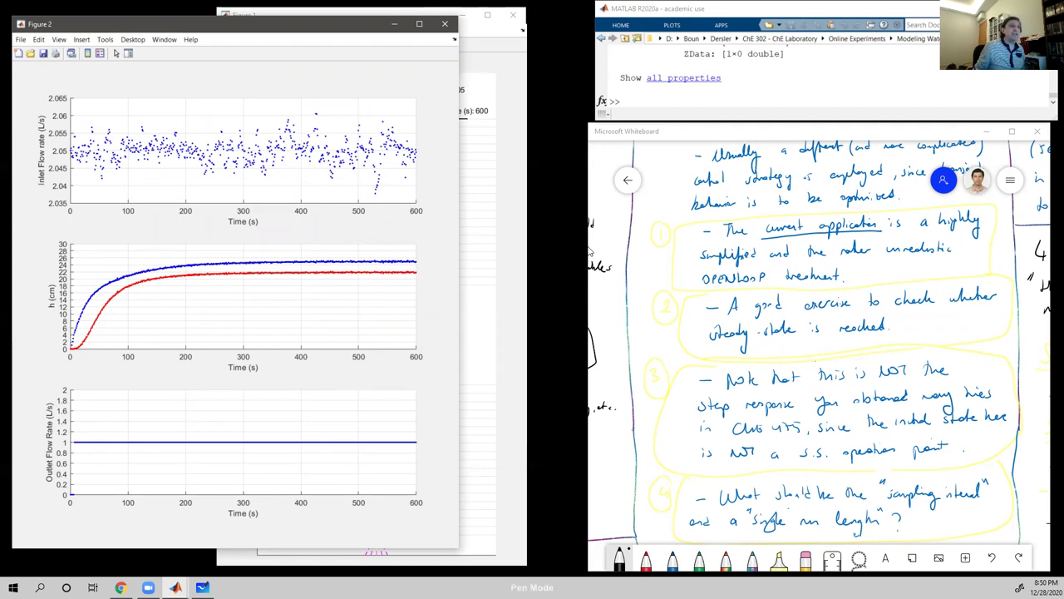
Switch to the whiteboard and select the blue pen.
click(590, 251)
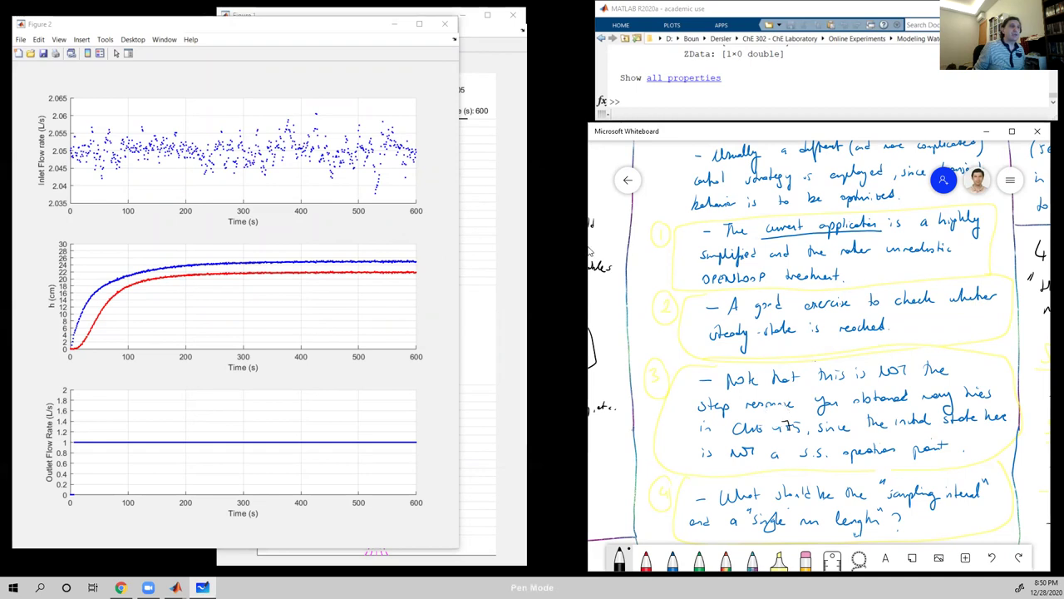
click(642, 568)
click(672, 562)
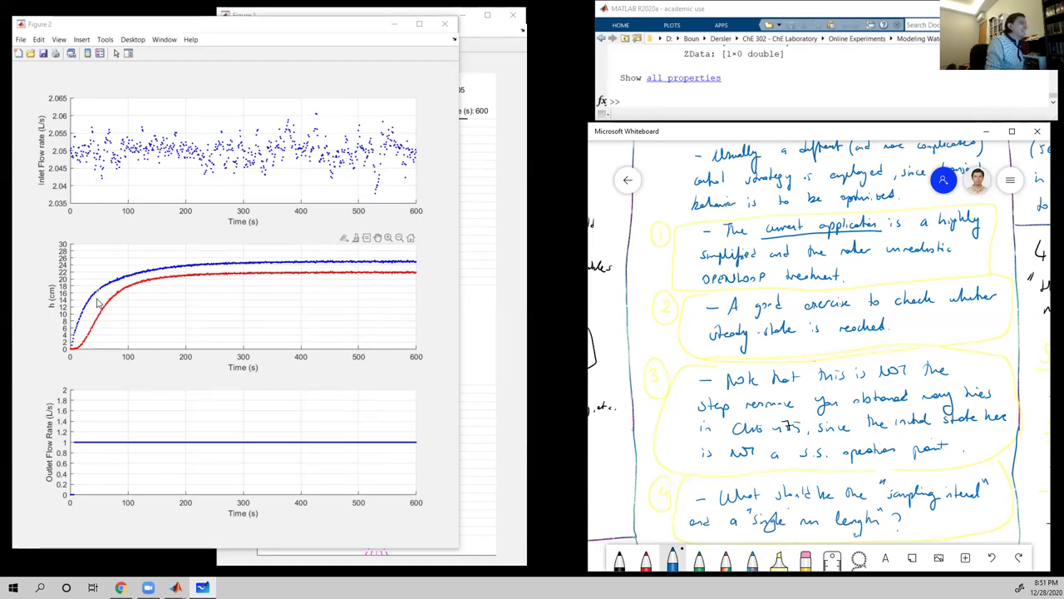
Move the Figure 2 window slightly away from the screen edge and start a line annotation in it.
mouse_move(95, 294)
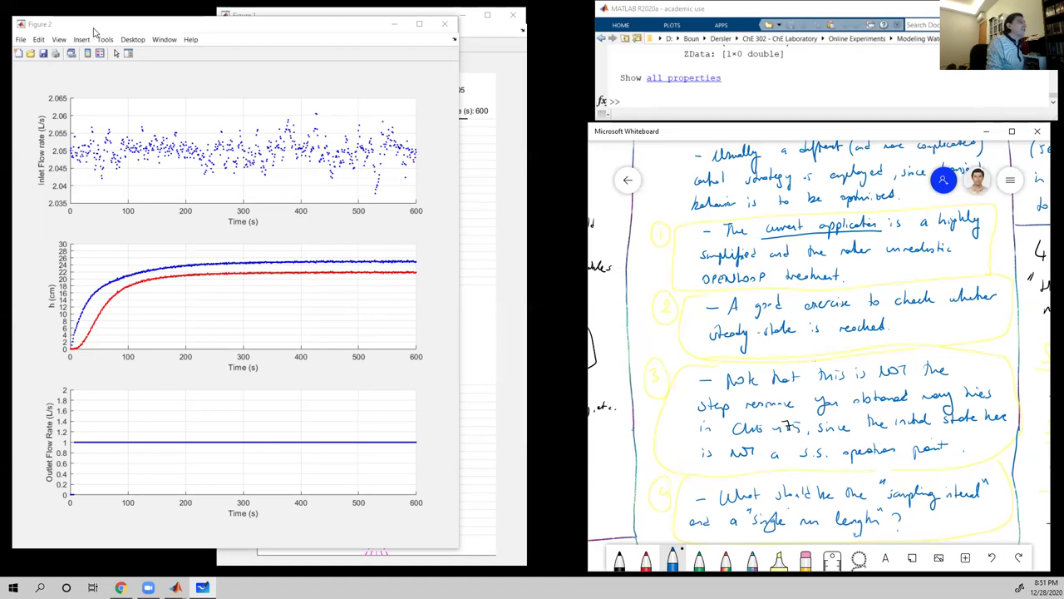
drag(96, 25, 131, 25)
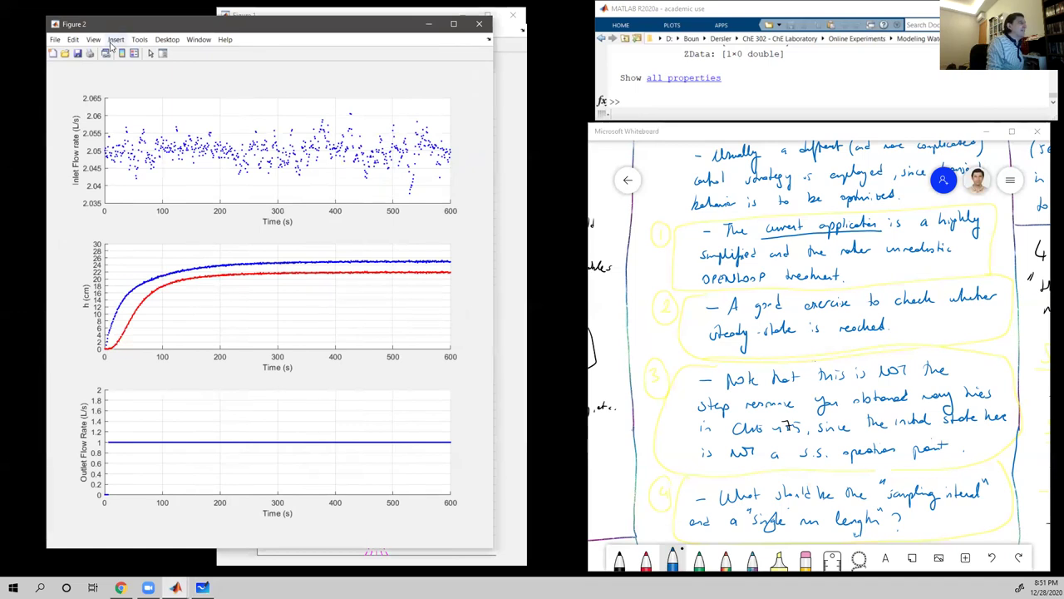
click(113, 40)
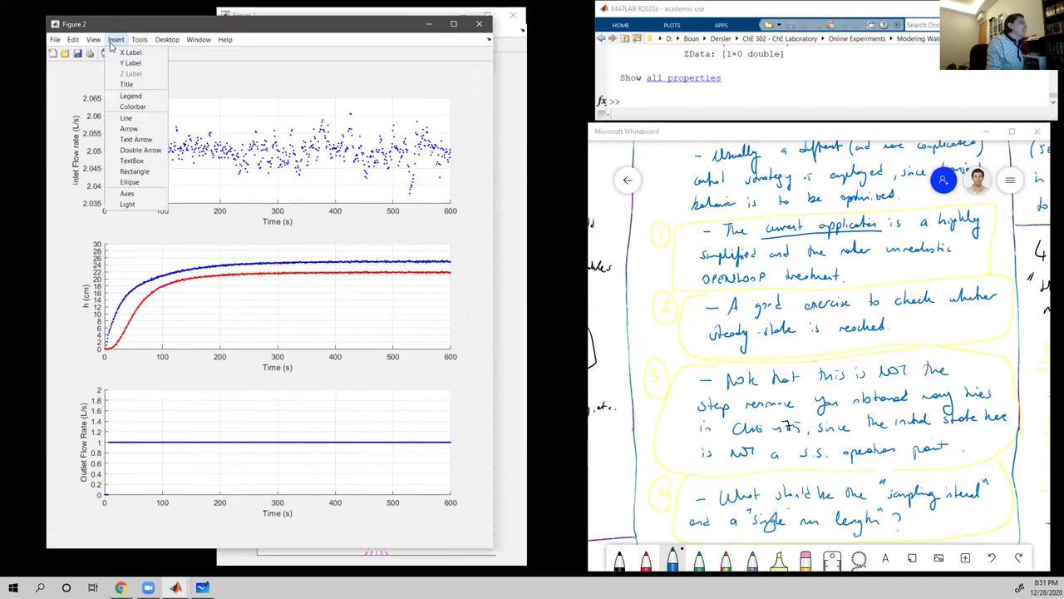
click(126, 117)
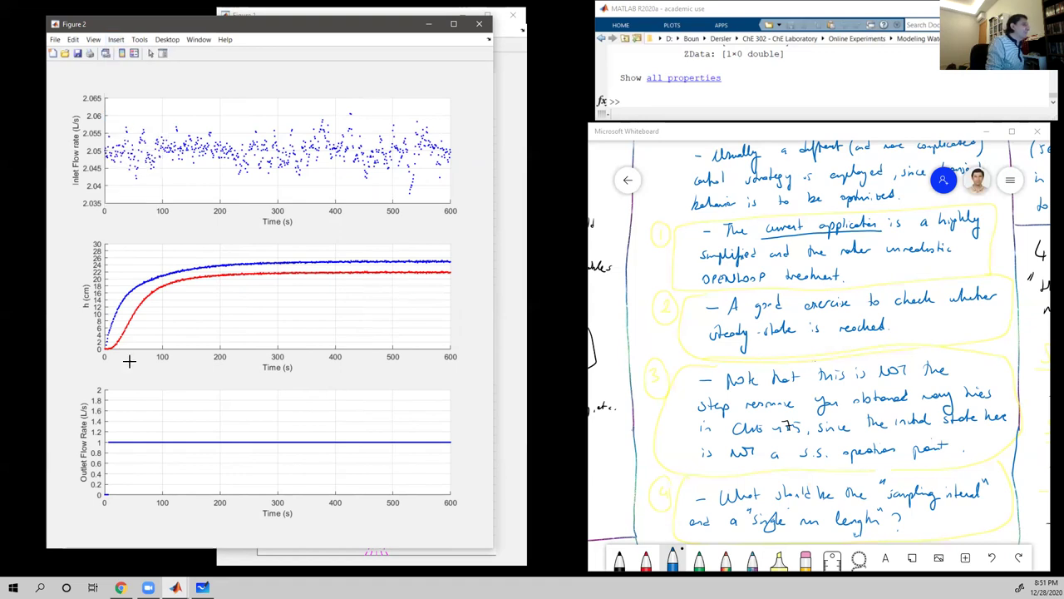
Set the water-height plot's XTick values to 0:20:600 with a set(gca) command and widen Figure 2 to fit the labels.
click(657, 96)
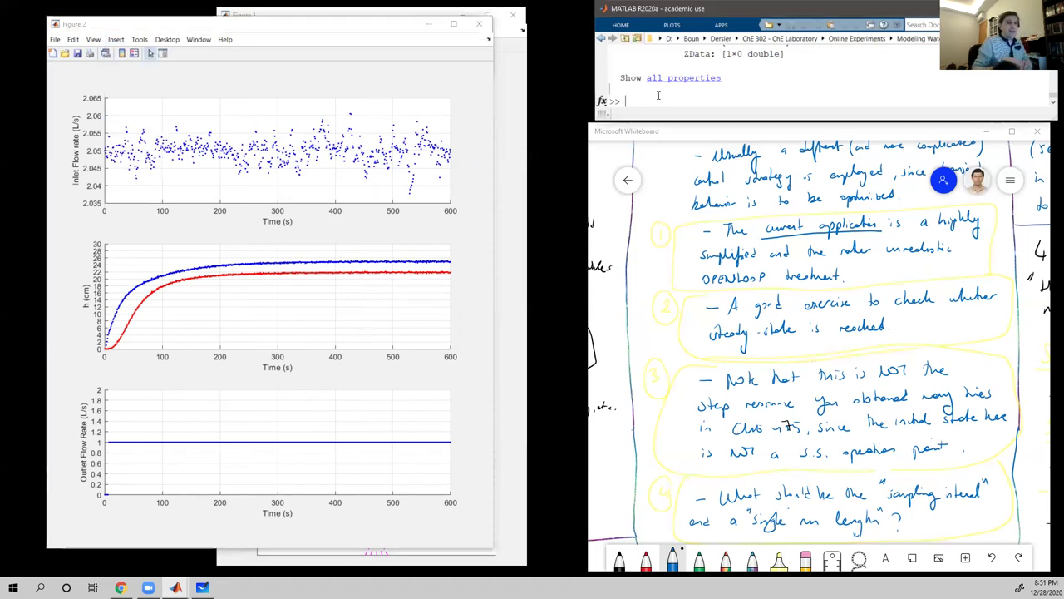
text(set)
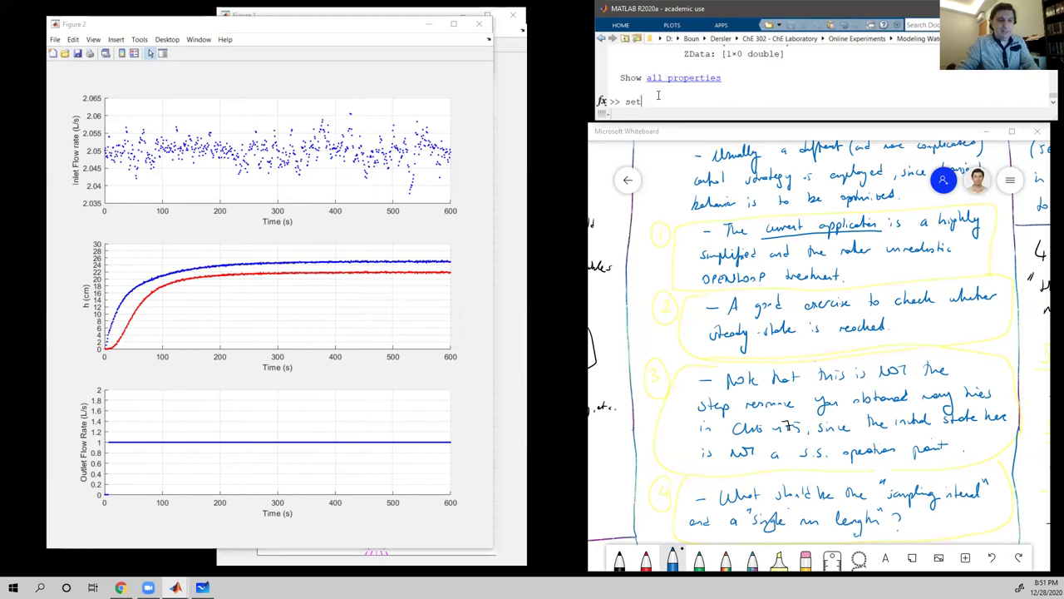
text((gca, )
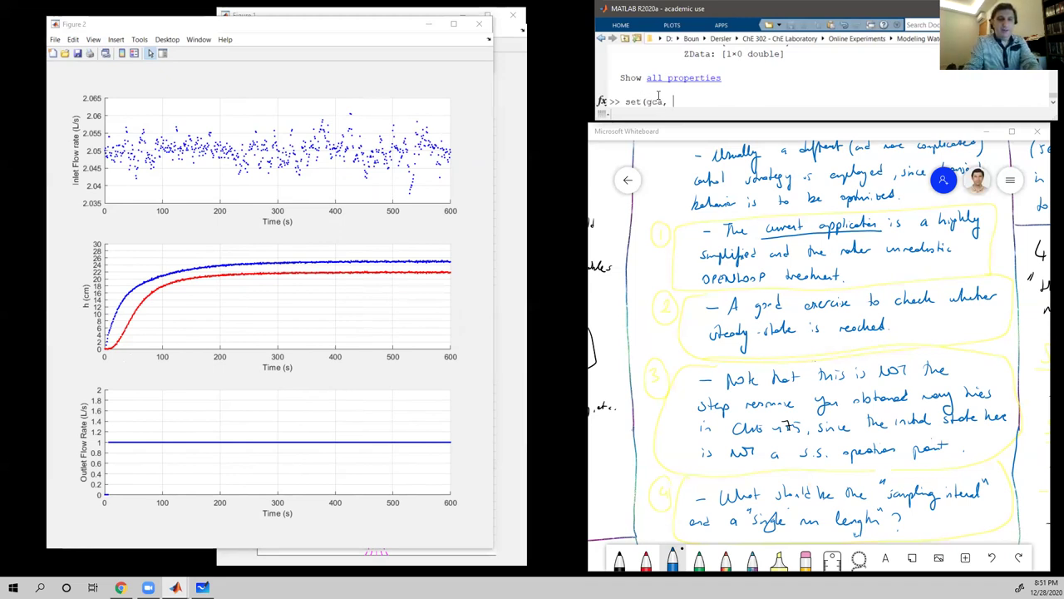
text('XTick)
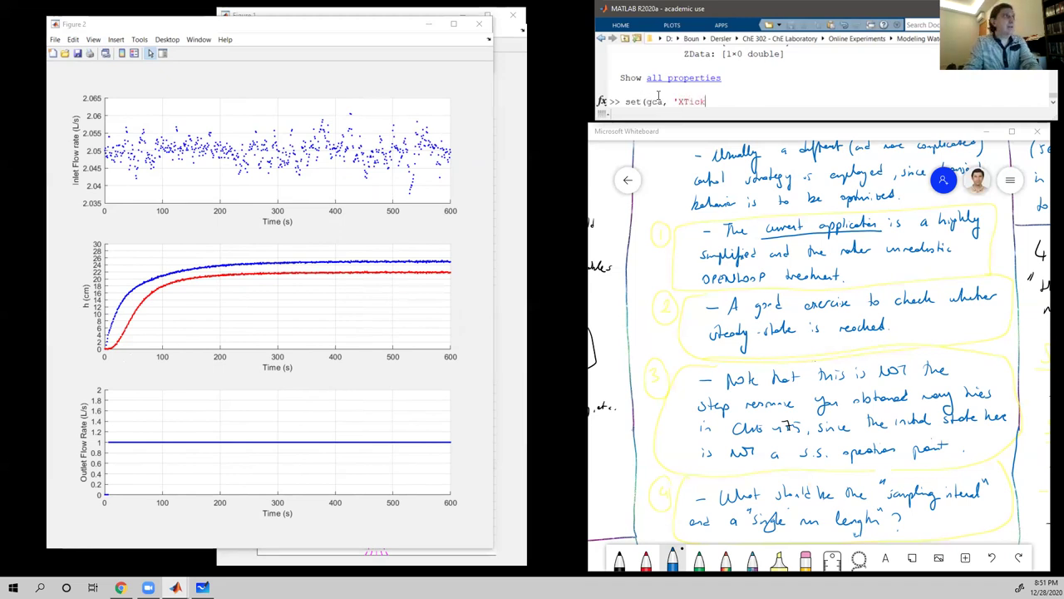
text(', 0:20)
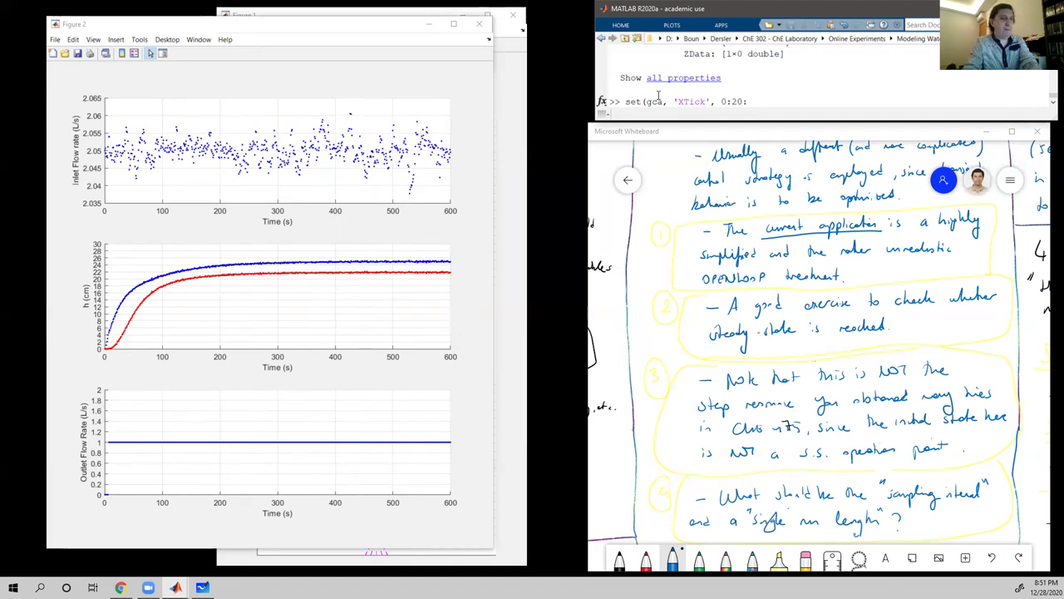
text(:600))
key(Return)
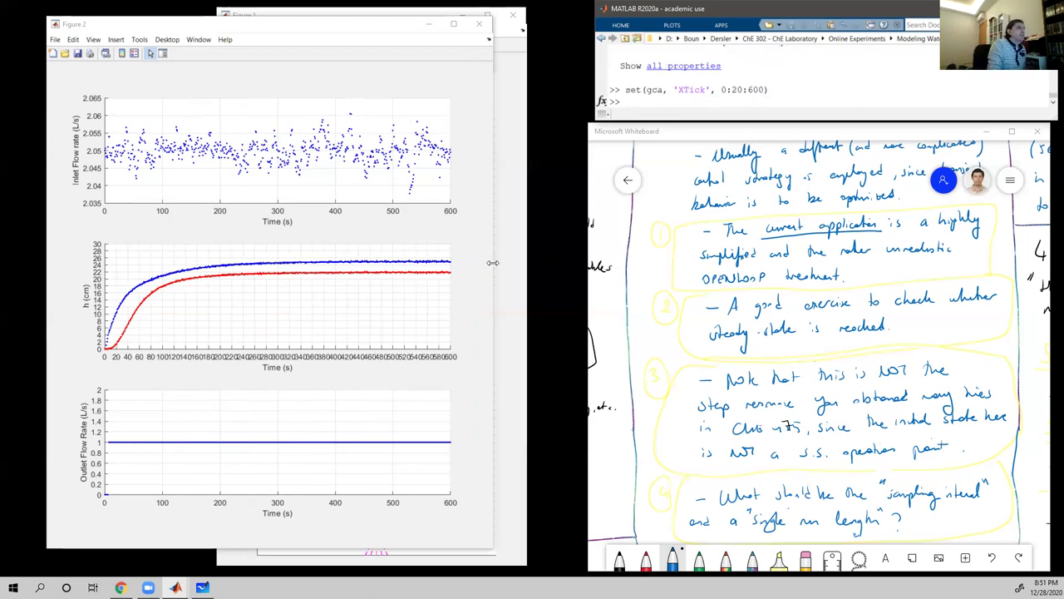
drag(493, 262, 646, 266)
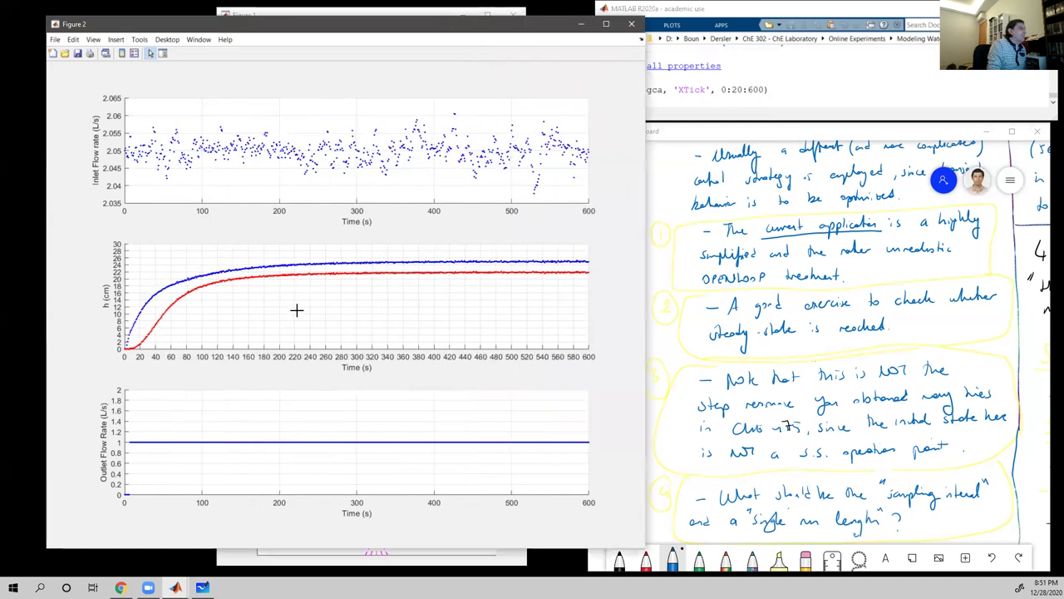
click(588, 261)
right_click(609, 257)
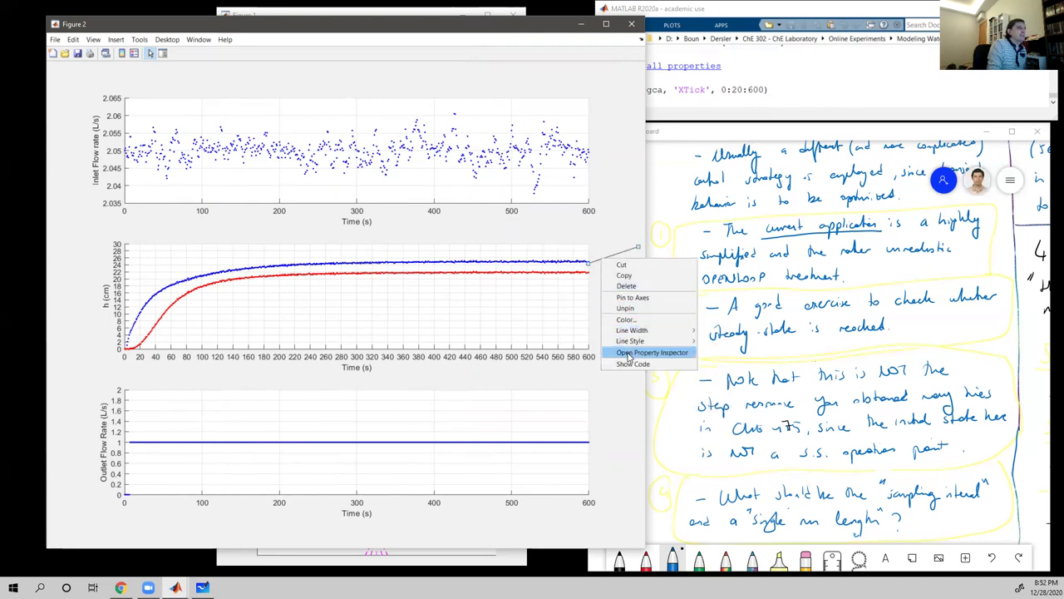
click(626, 286)
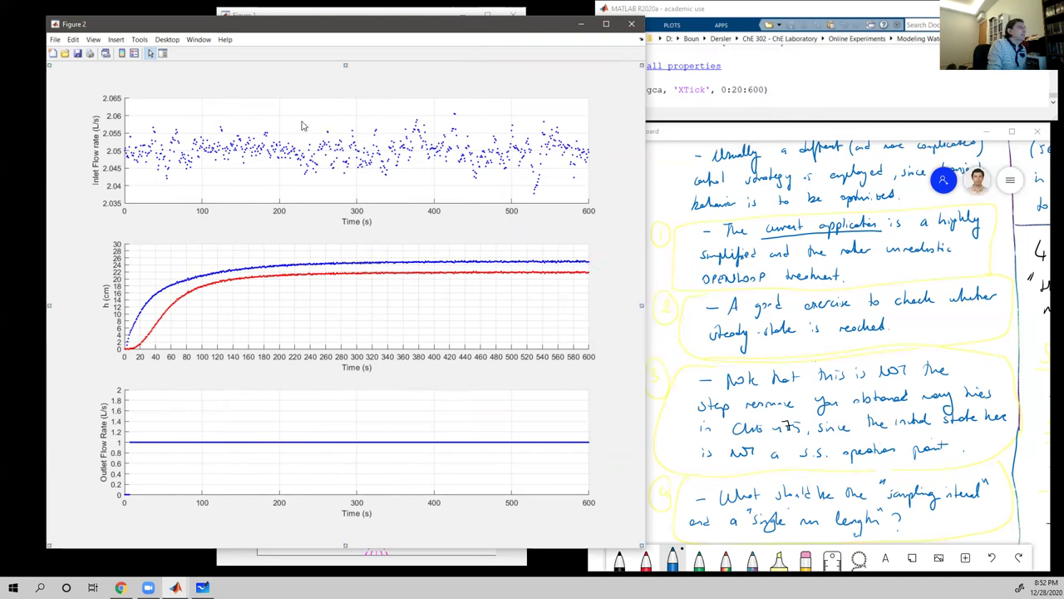
click(151, 52)
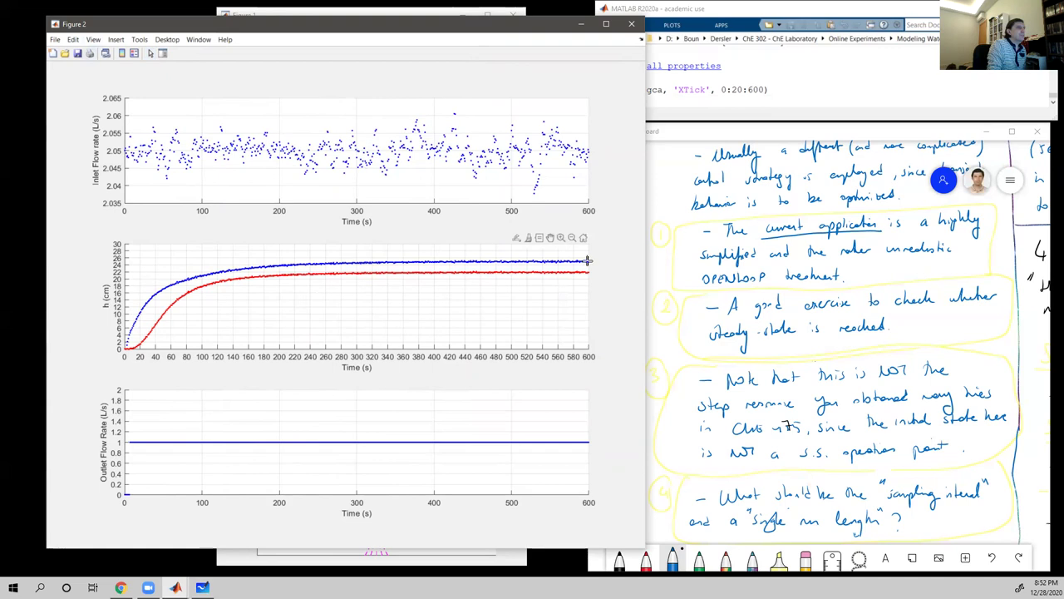
Calculate 63 percent of the blue height curve's final value by evaluating 24.88*.63 in the MATLAB command window.
mouse_move(586, 260)
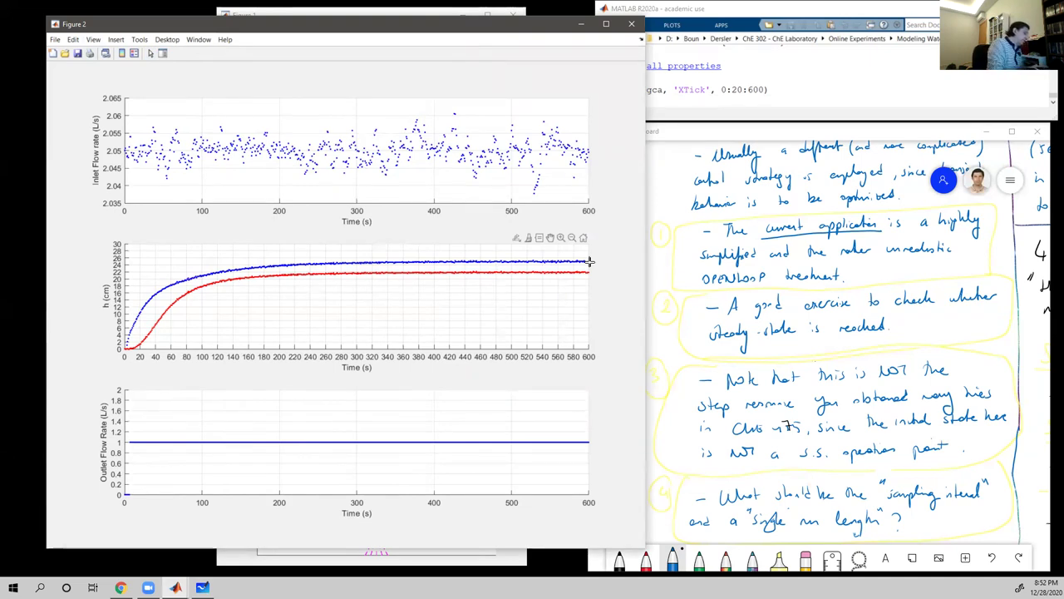
click(691, 95)
text(254)
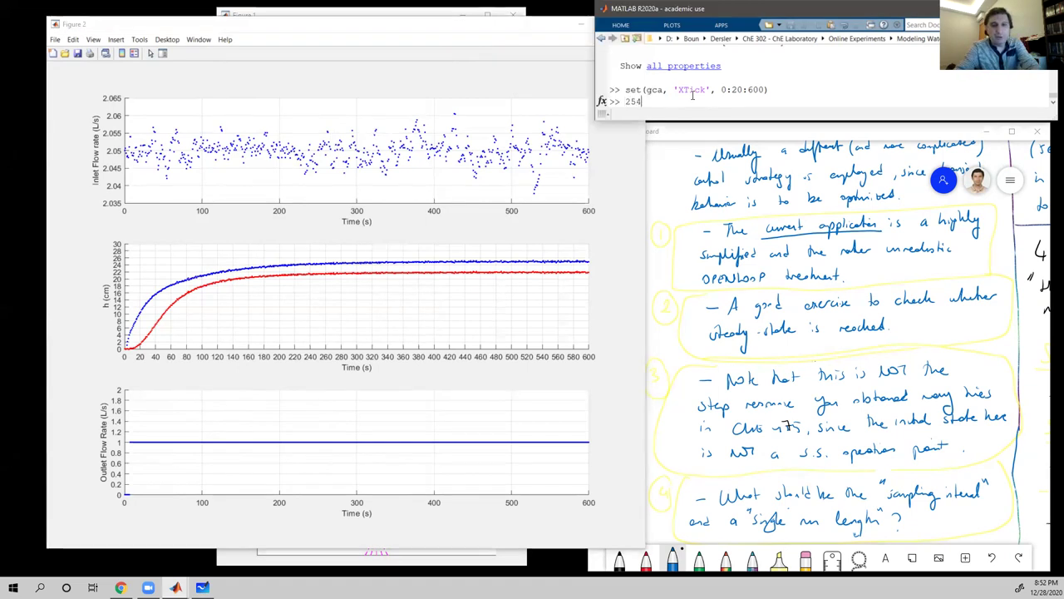
key(BackSpace)
key(BackSpace)
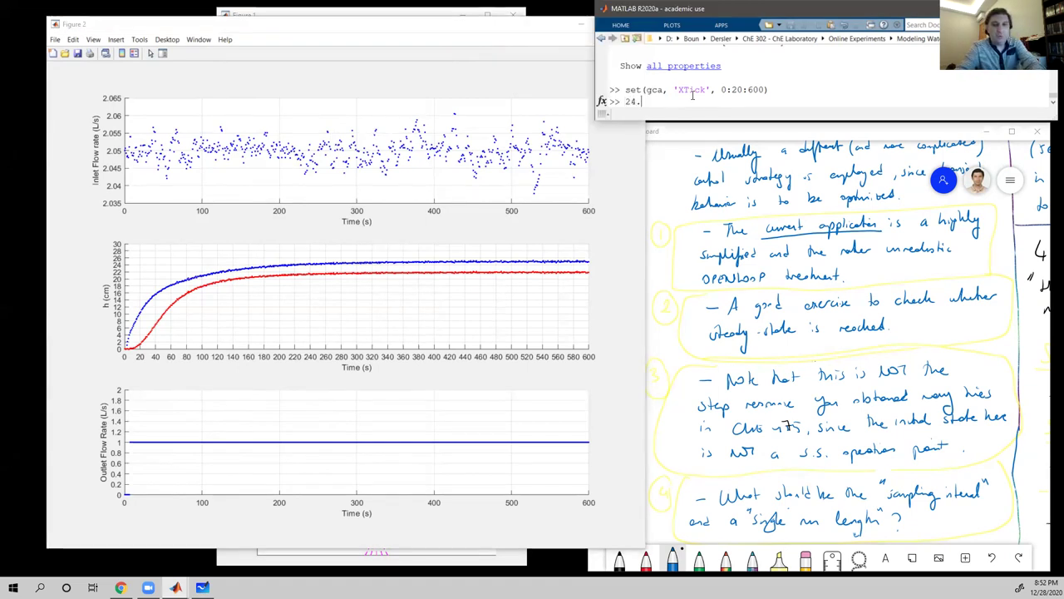
text(4.88*.63)
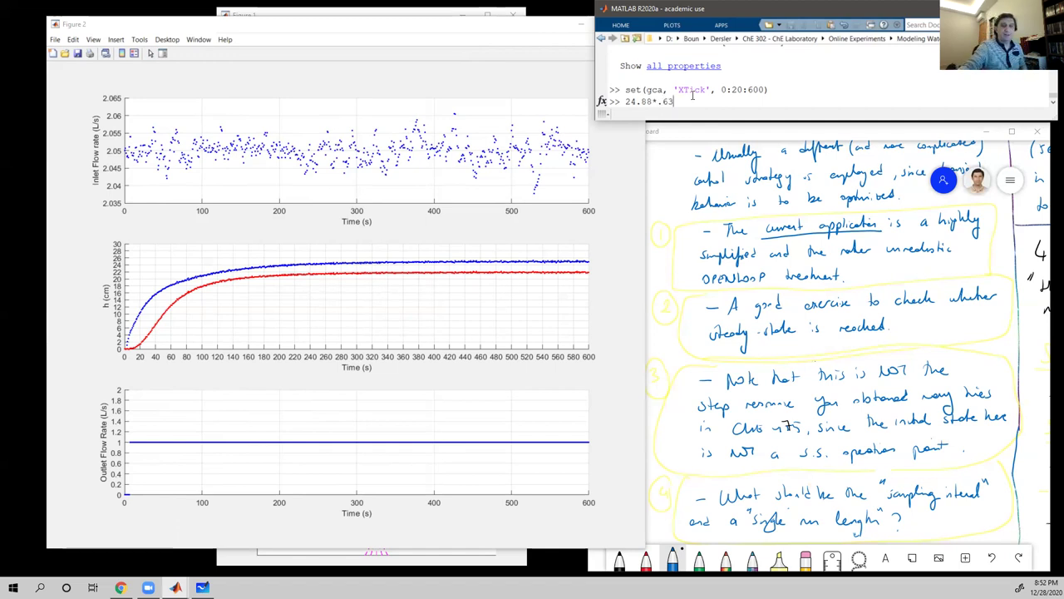
key(Return)
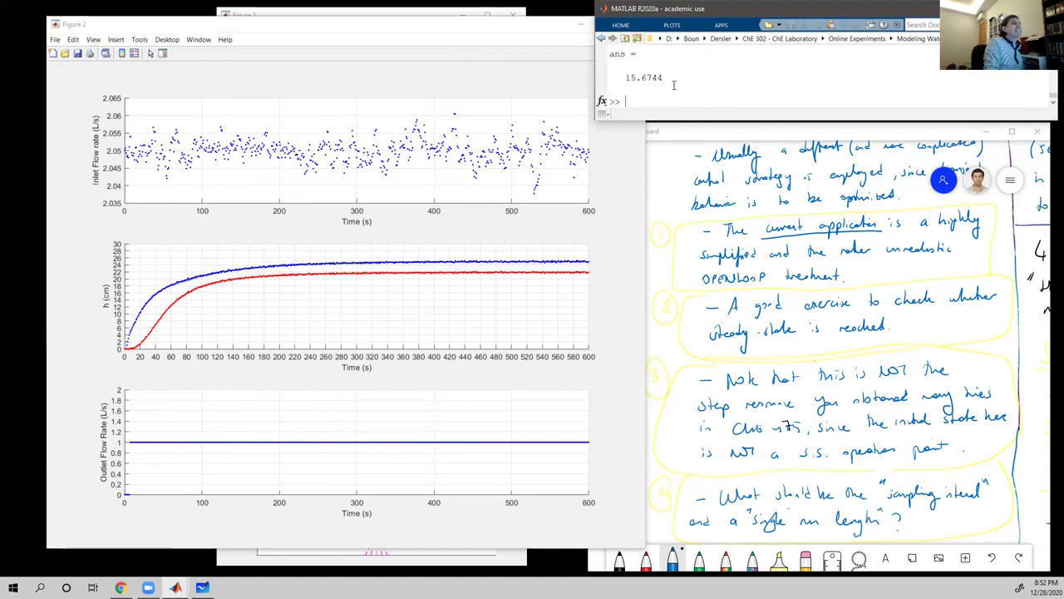
Place a data tip on the blue height curve at X 40 to read the 63 percent response time.
click(150, 298)
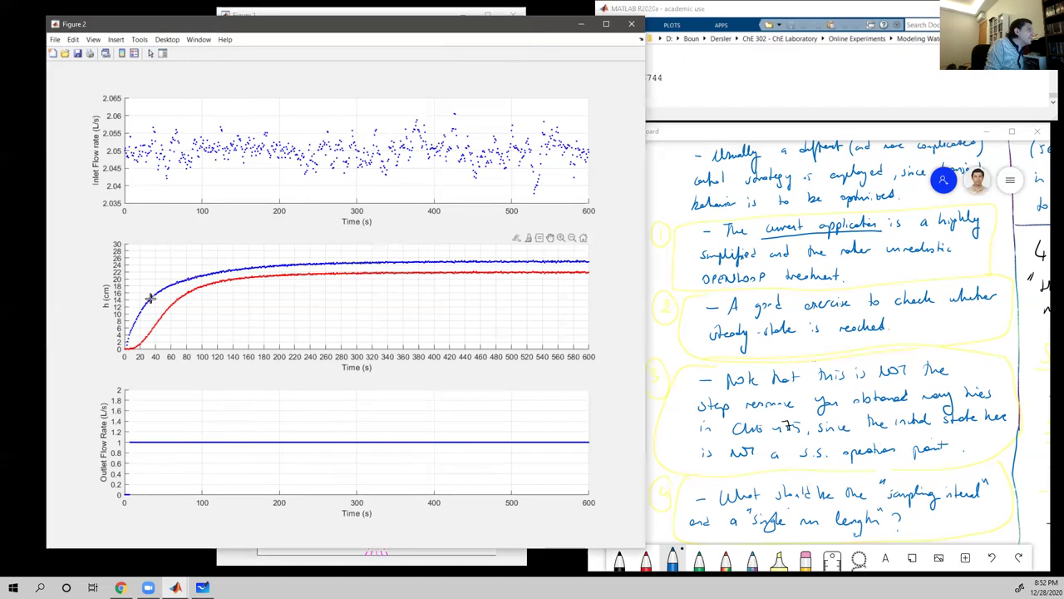
mouse_move(153, 298)
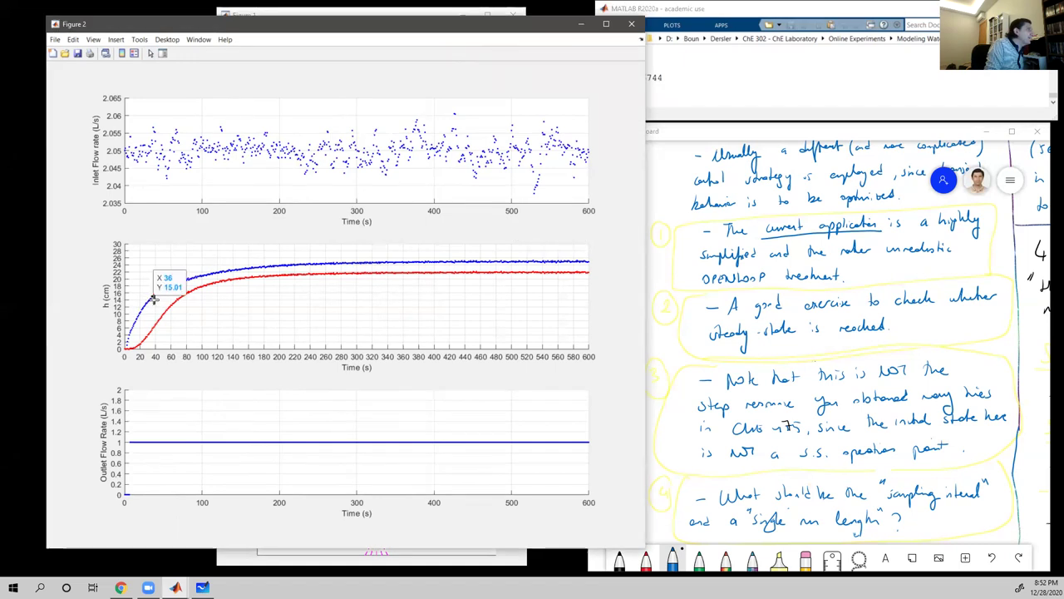
key(alt+Tab)
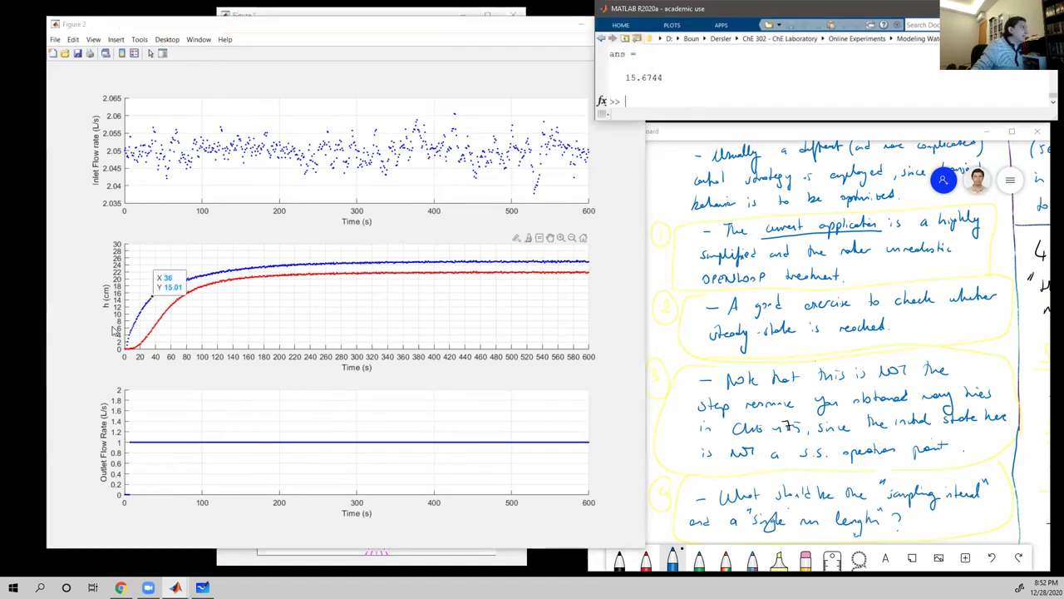
click(160, 291)
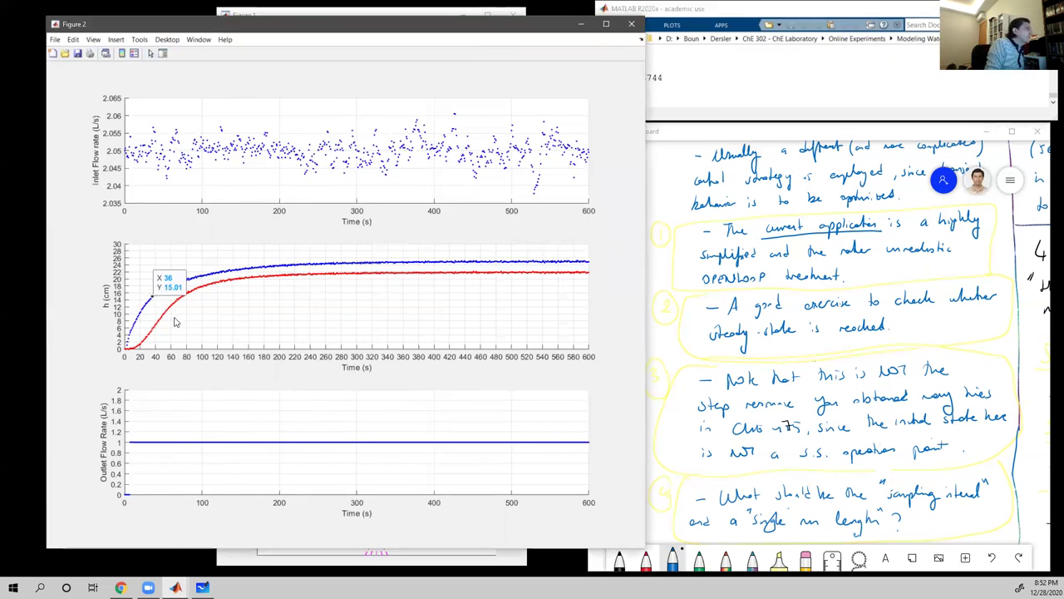
right_click(158, 289)
key(Escape)
click(156, 301)
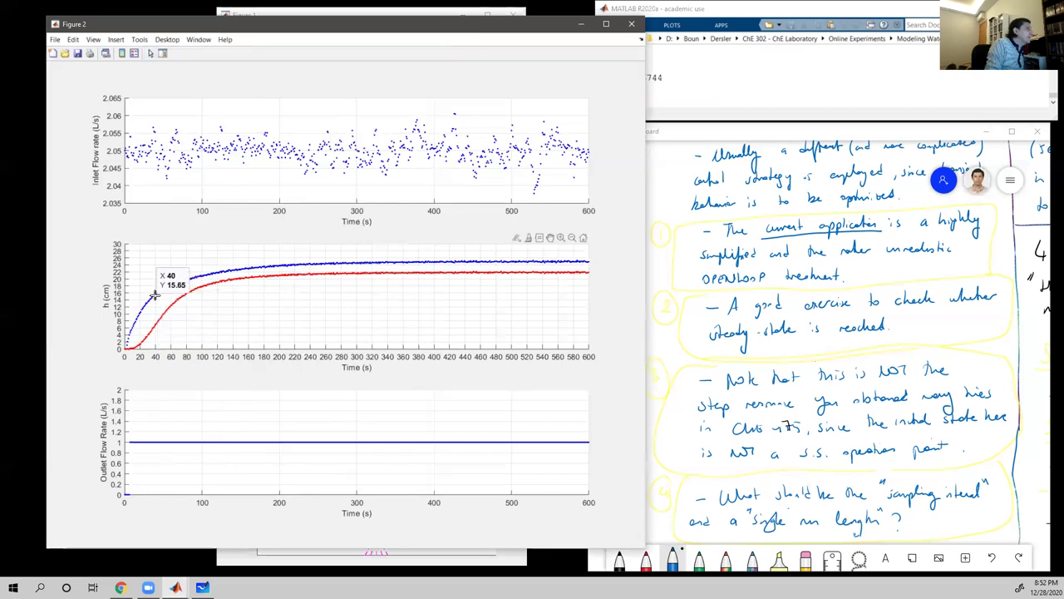
click(157, 301)
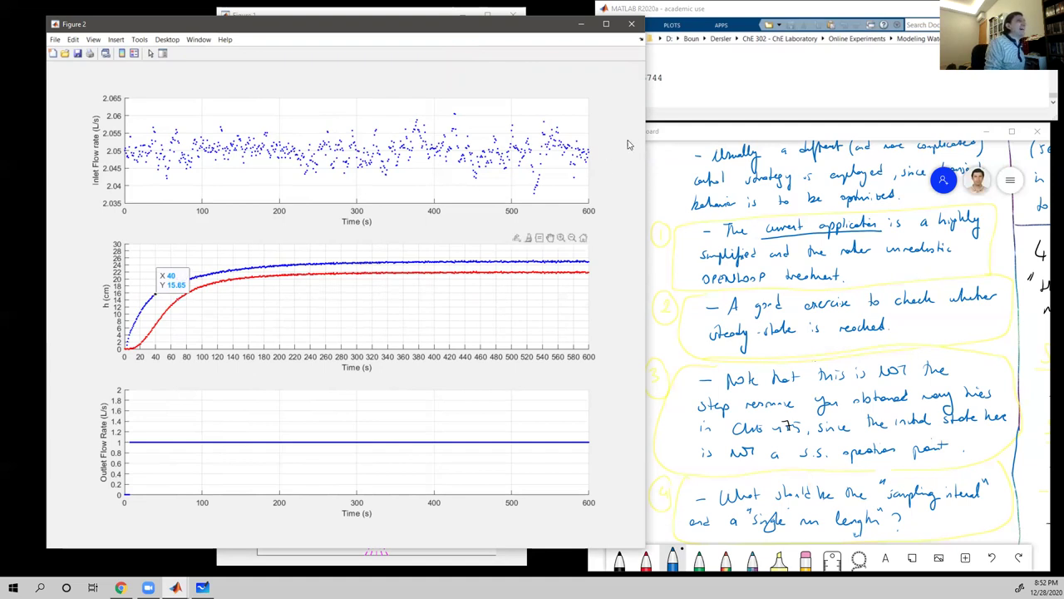
Calculate the expected settling time from the 40 s response time in the command window and add a blue-curve data tip at X 200.
click(678, 100)
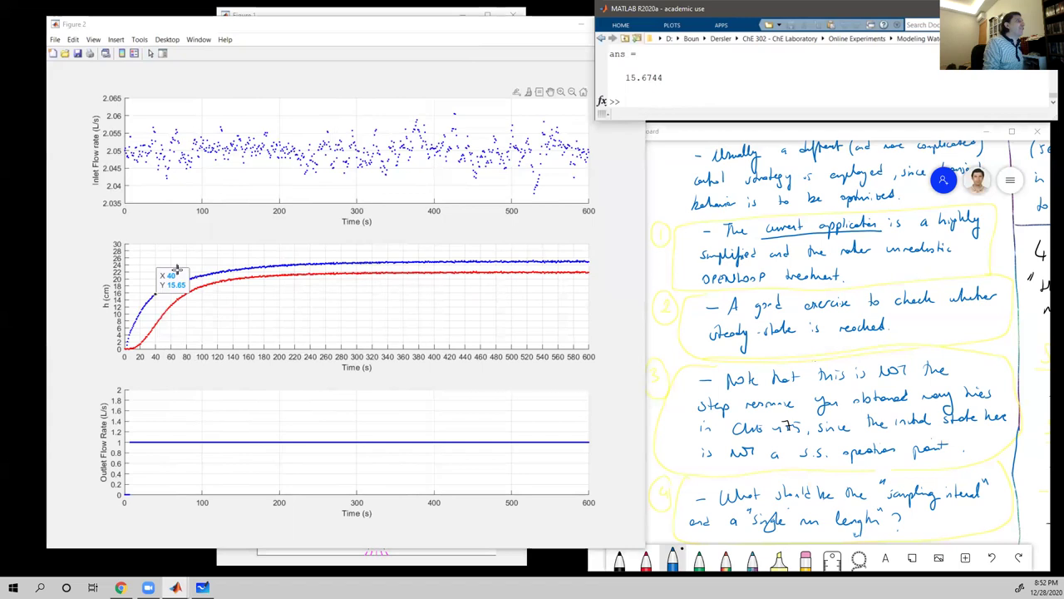
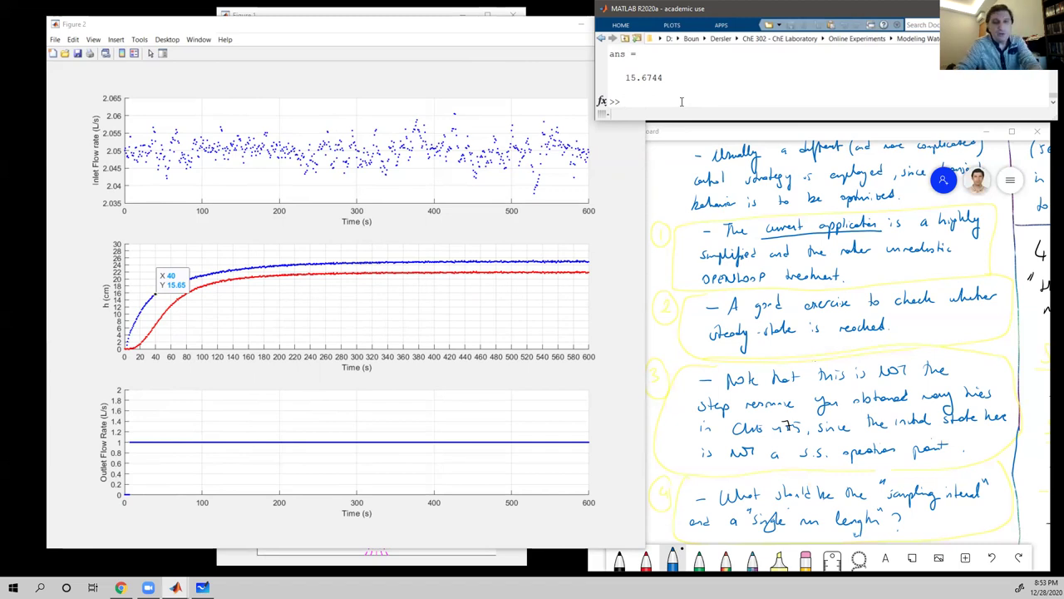
text(40)
key(Return)
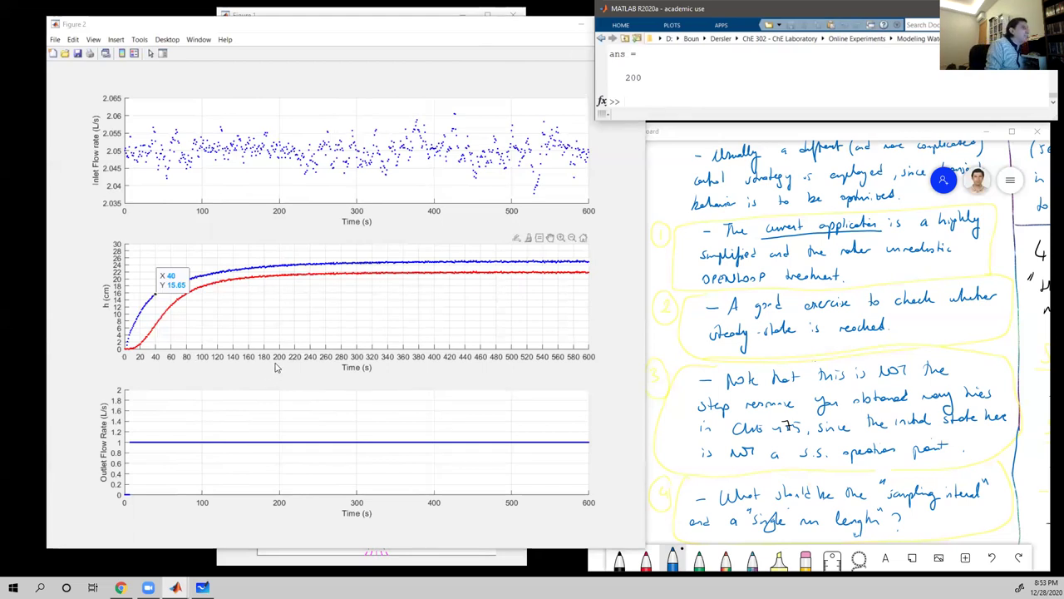
click(280, 266)
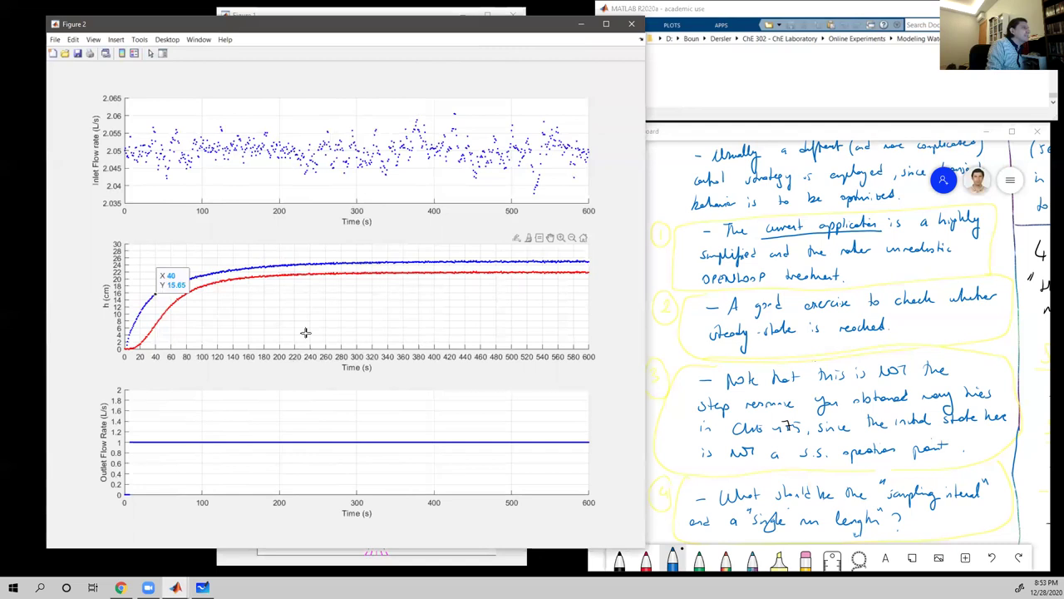
click(278, 265)
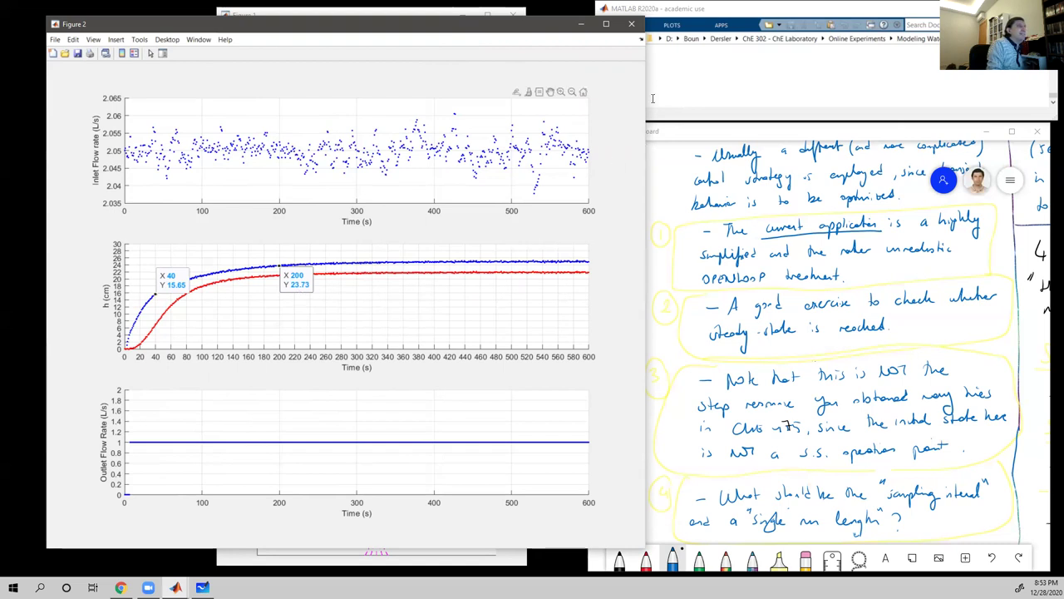
Calculate the fraction of the final height reached at 200 s by evaluating 23.73/24.88 in the command window.
click(686, 88)
text(23)
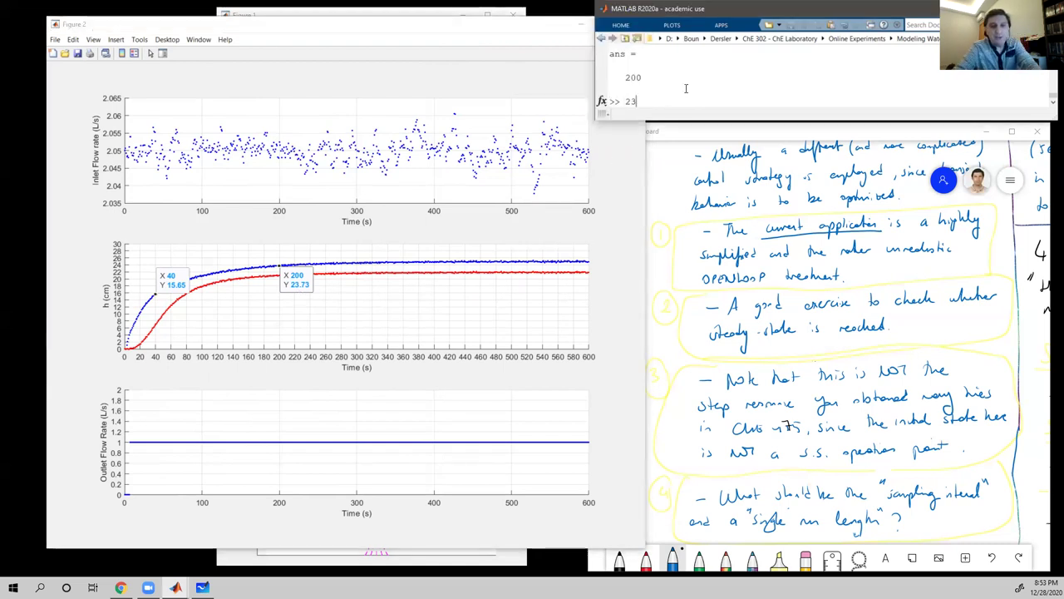
text(.73/24.88)
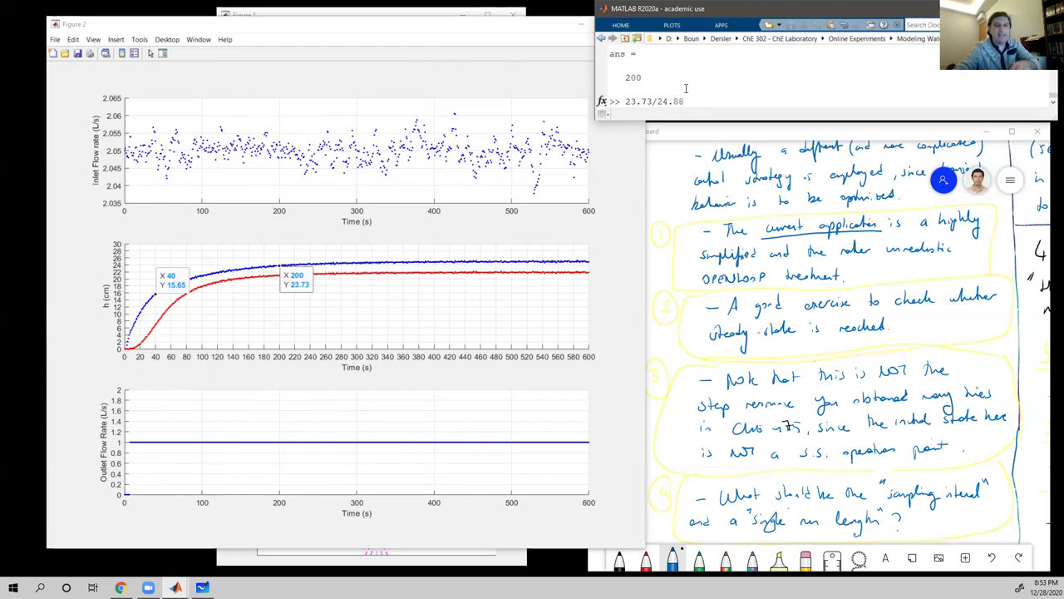
key(Return)
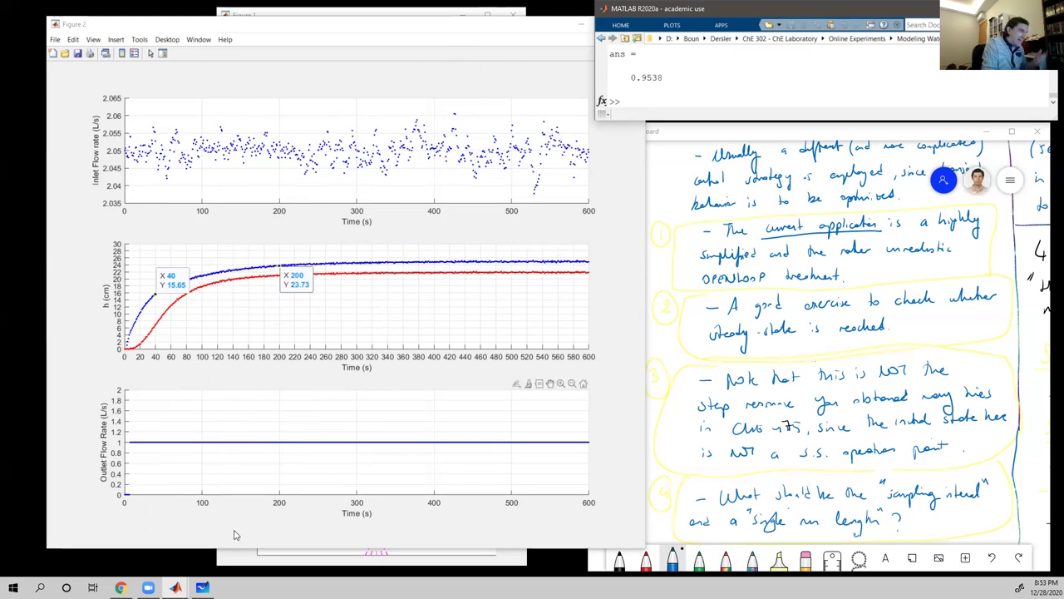
Examine the two-tank drawing in Figure 1 alongside the response plots in Figure 2.
click(236, 562)
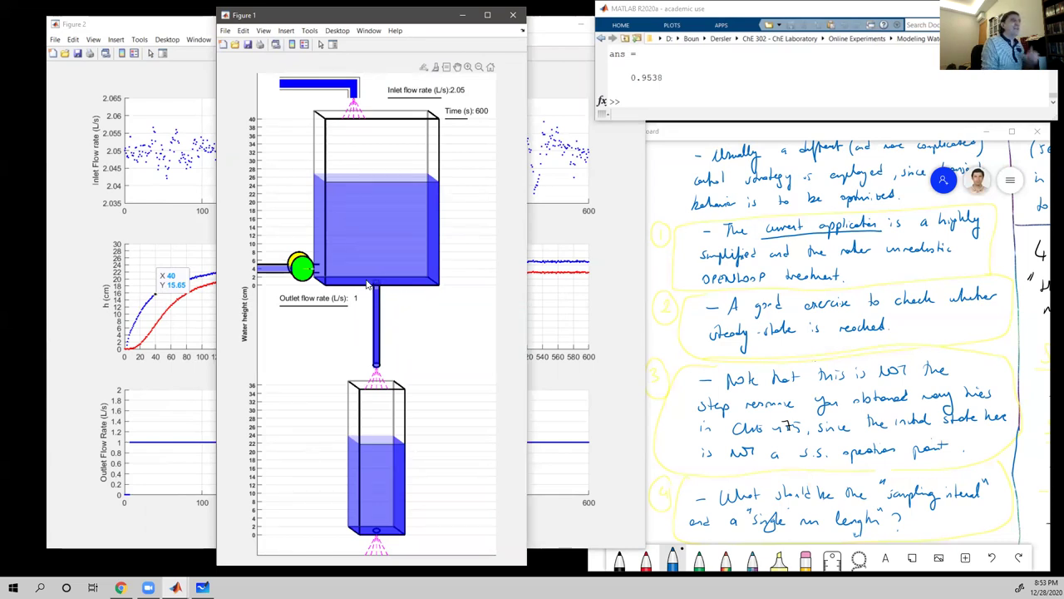
mouse_move(366, 285)
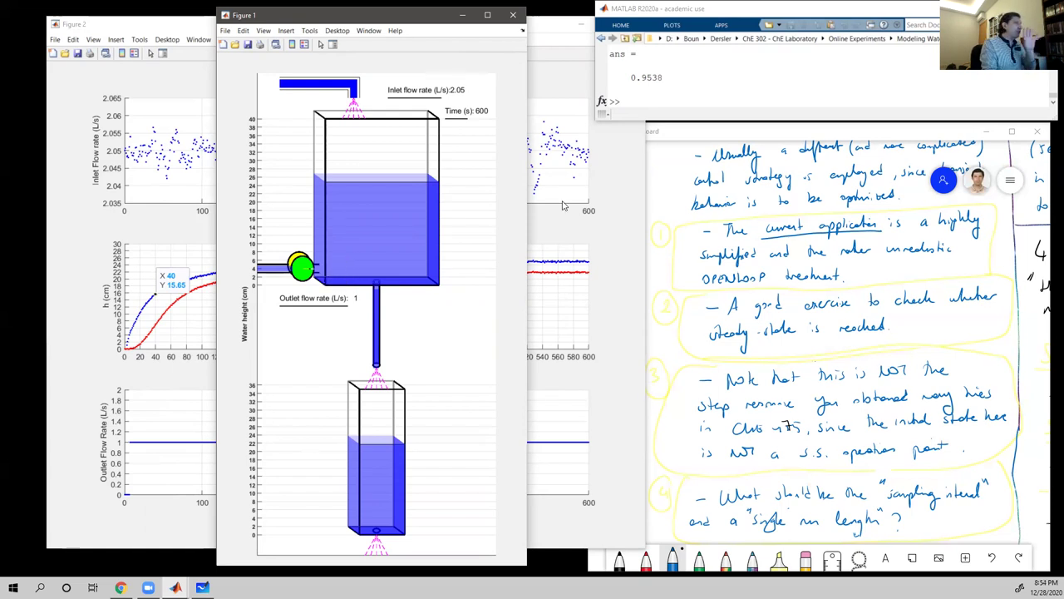
click(563, 232)
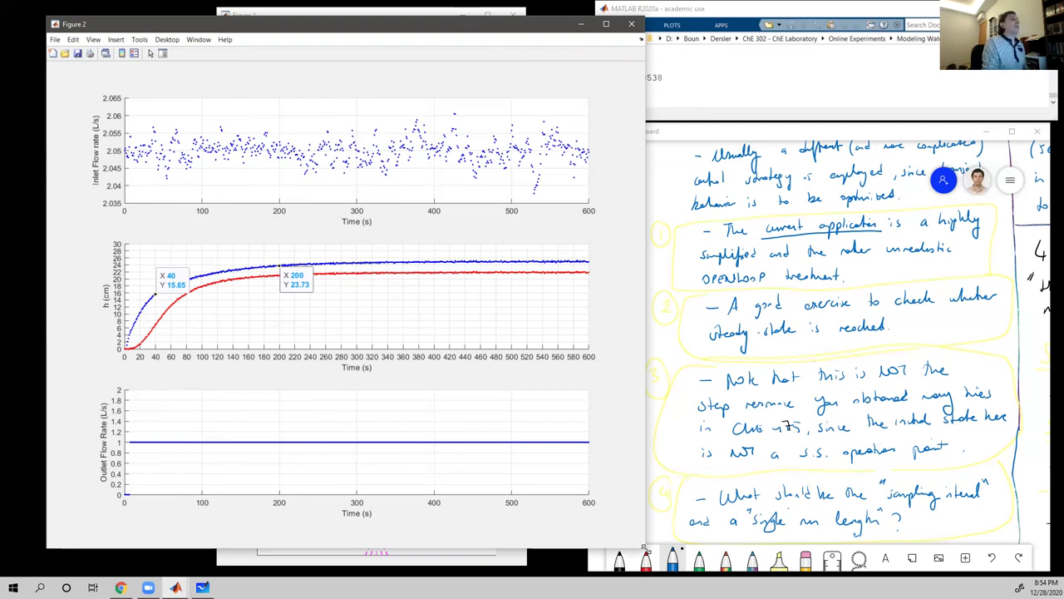
drag(643, 548, 630, 528)
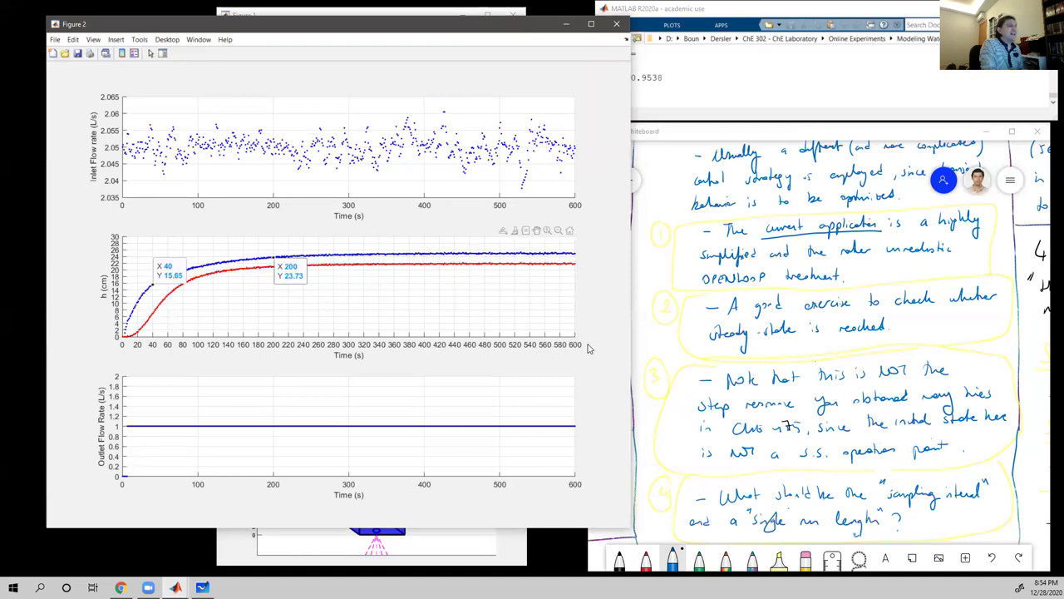
key(alt+Tab)
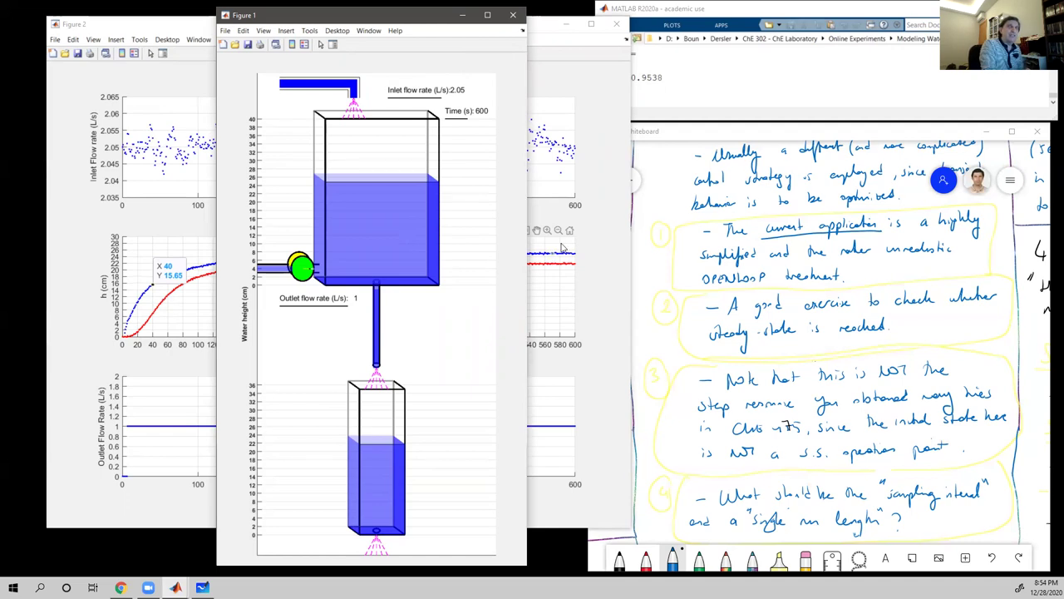
click(593, 272)
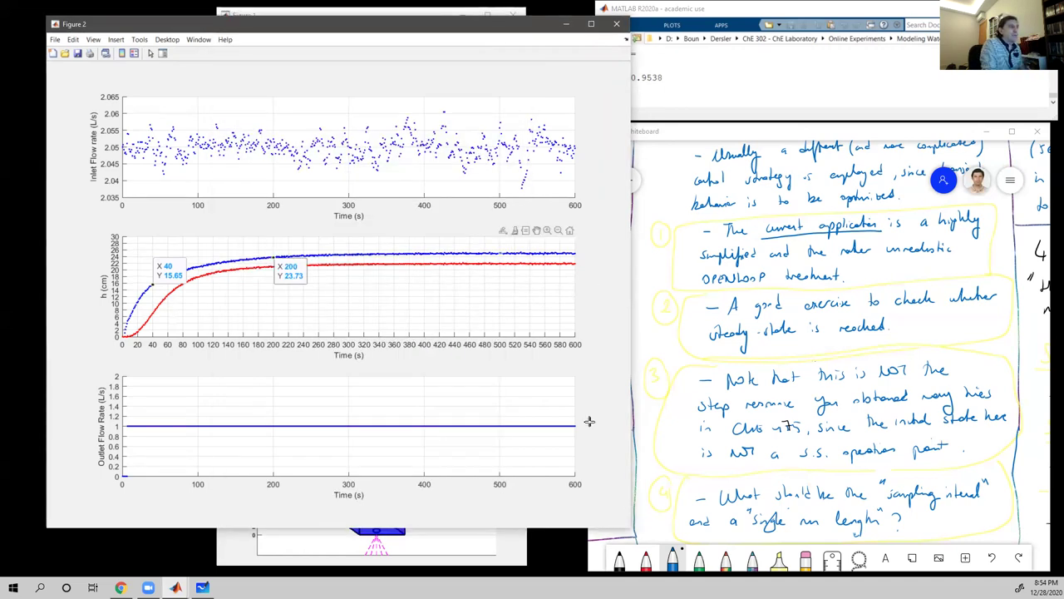
Narrow the Figure 2 window and set the water-height plot's XTick values to 0:50:600 with set(gca).
drag(626, 526, 316, 552)
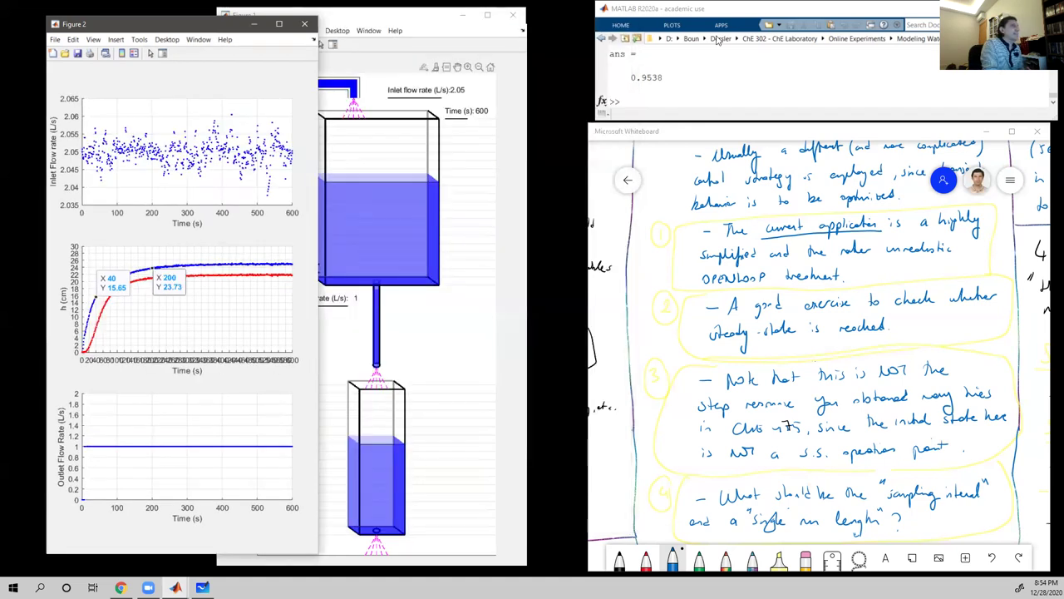
click(709, 64)
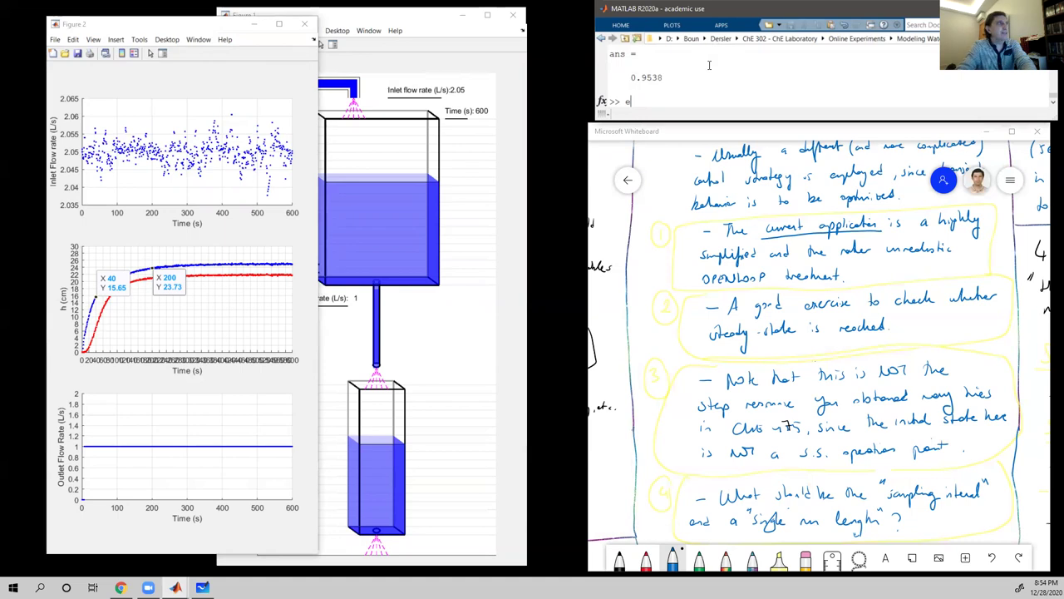
key(Up)
key(Left)
key(Left)
key(Left)
key(BackSpace)
text(5)
key(Return)
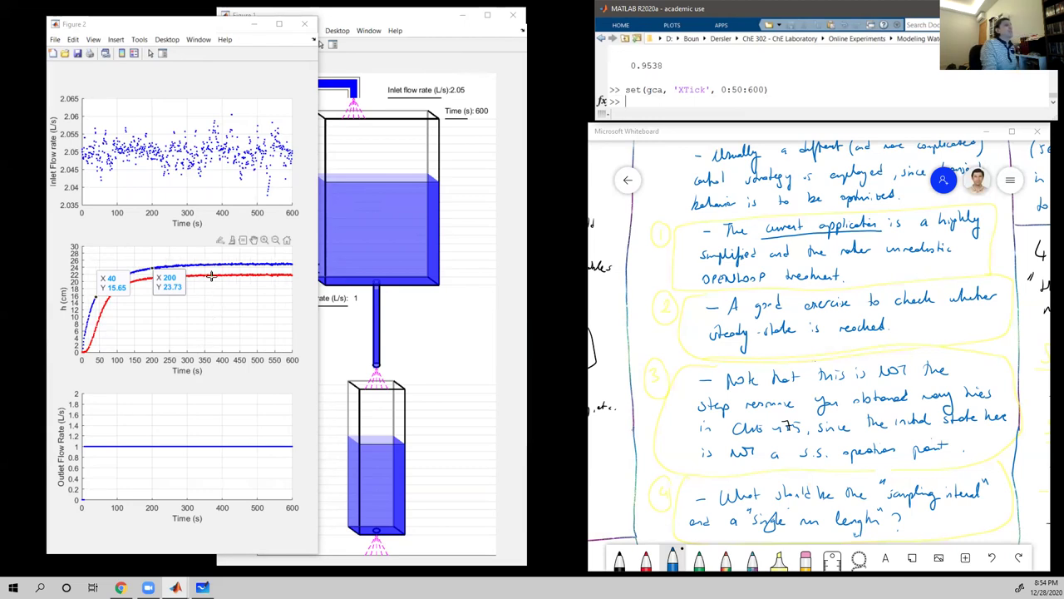
Place data tips on the red height curve at X 352 and X 598 to compare its late values.
click(222, 301)
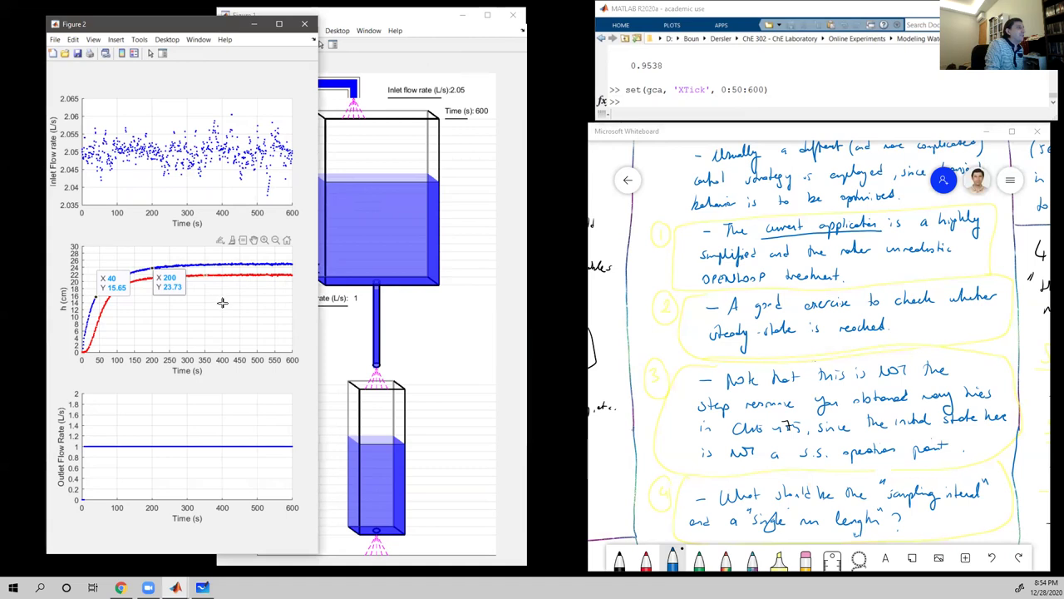
click(203, 274)
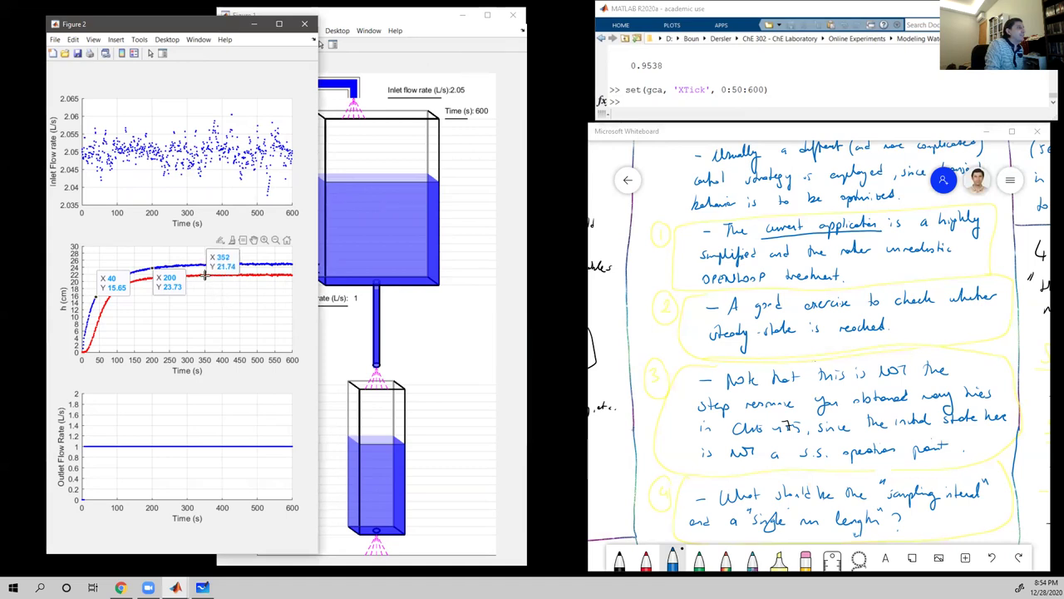
click(291, 275)
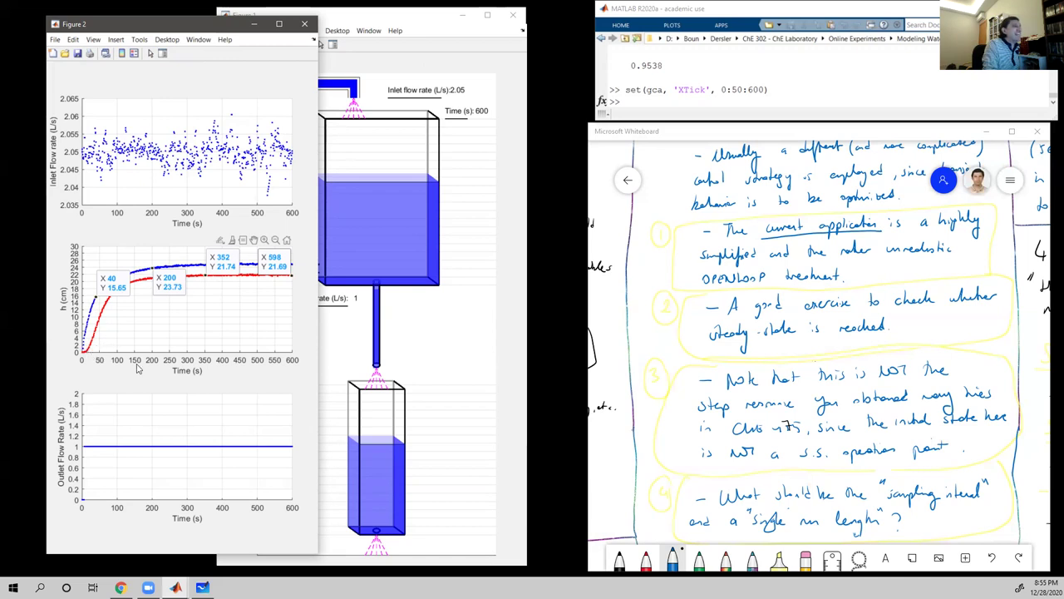
Delete all data tips from the water-height plot in Figure 2.
right_click(172, 284)
click(172, 285)
right_click(172, 284)
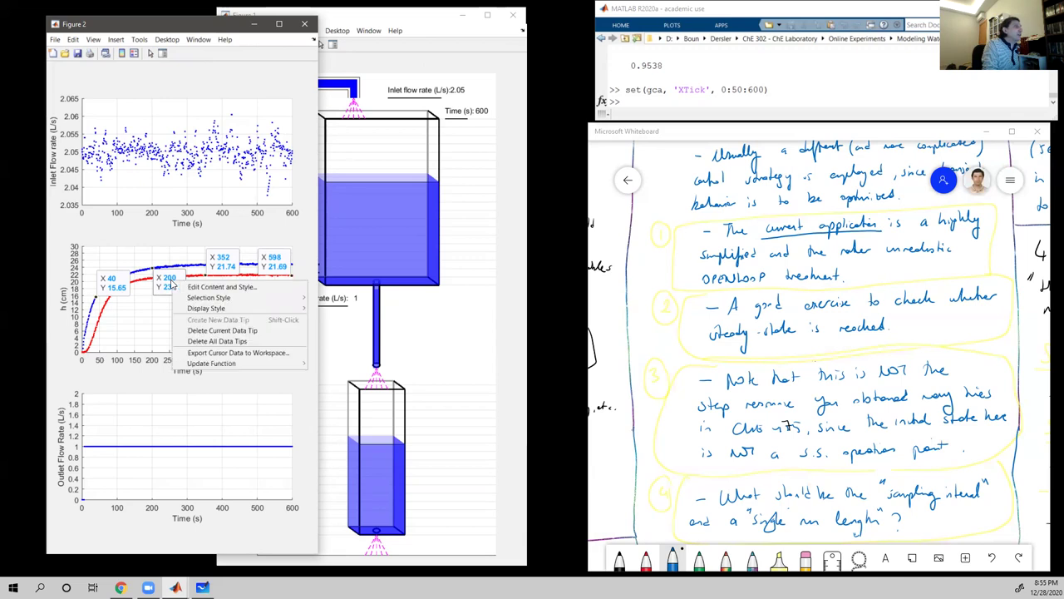
click(199, 341)
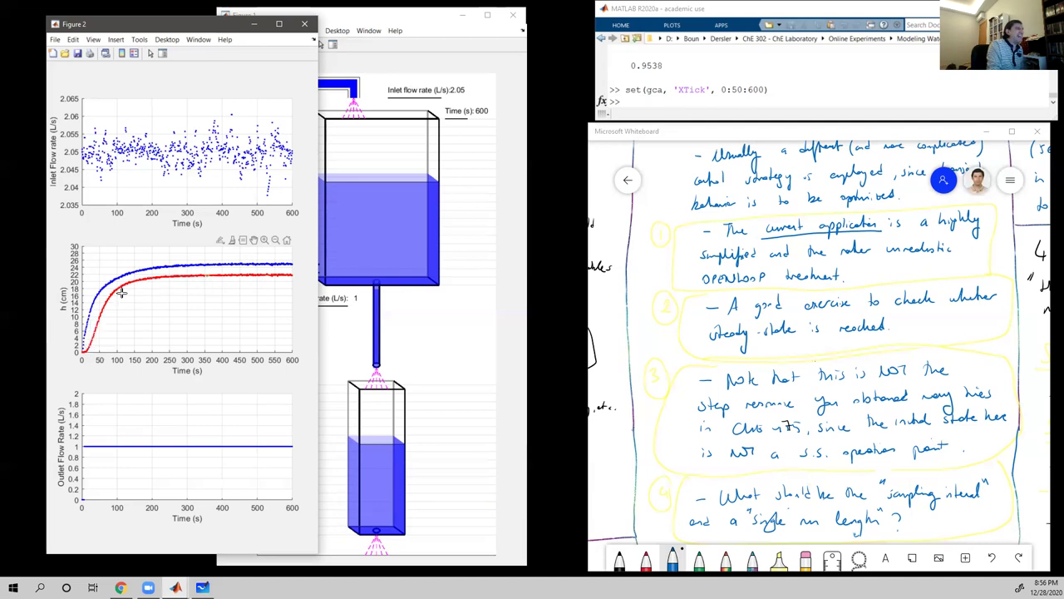
Open an empty figure window with the figure command and move it below the command window.
click(642, 112)
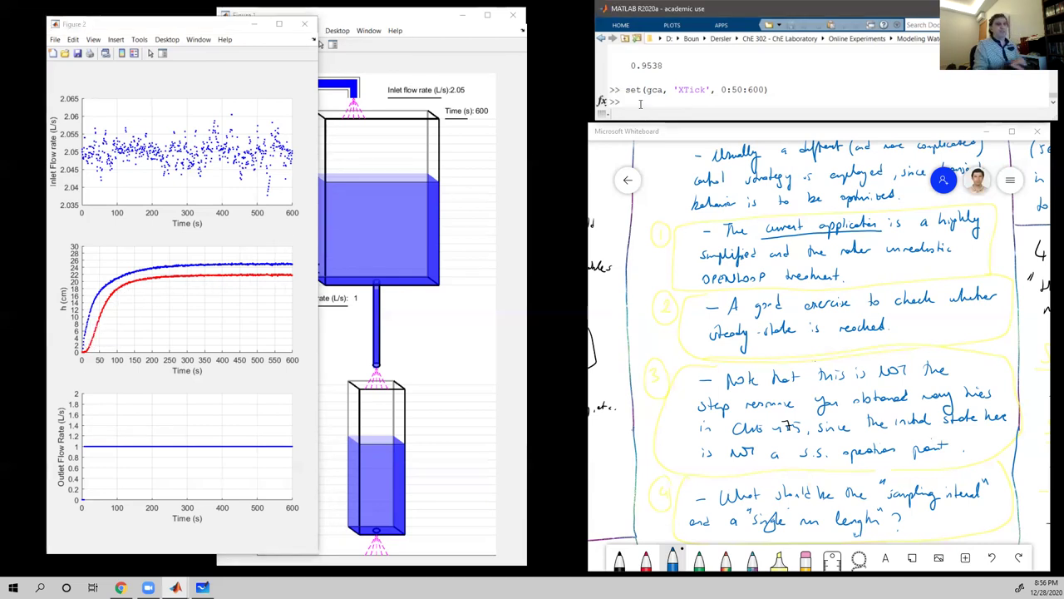
text(figure)
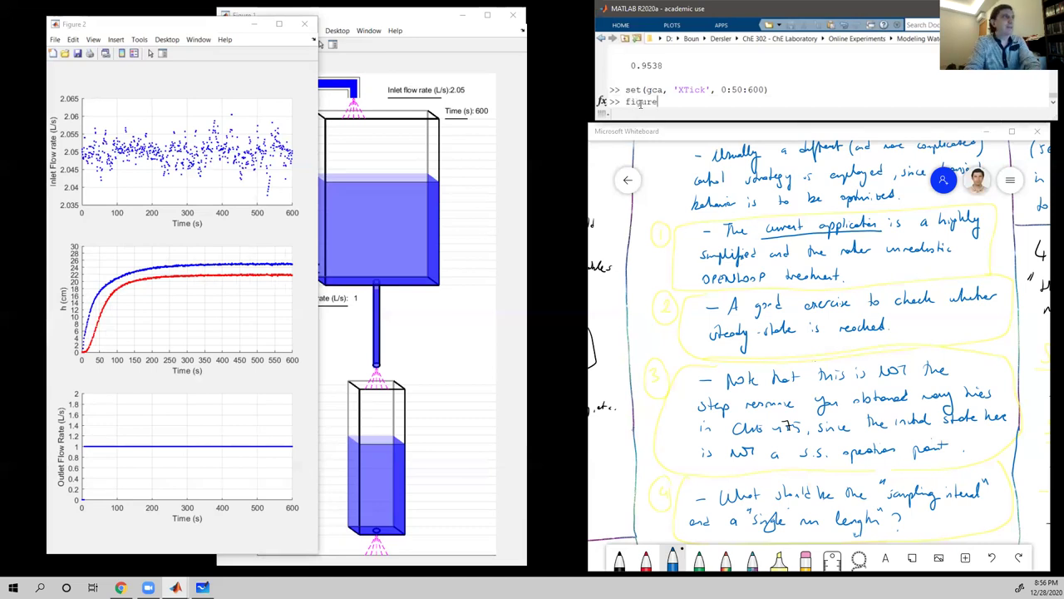
key(Return)
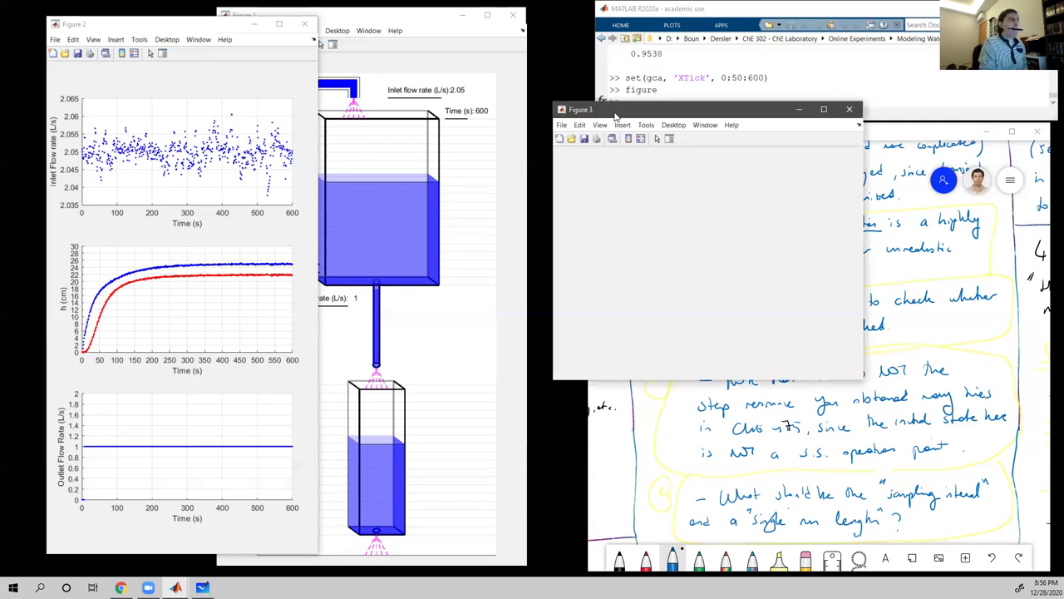
drag(700, 112, 672, 188)
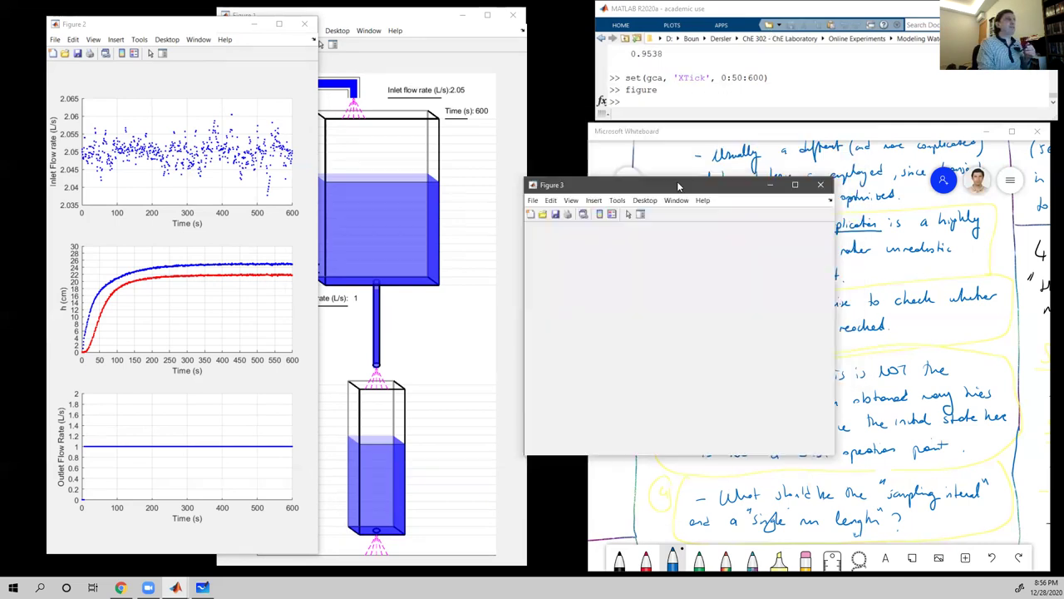
Plot data1.data in Figure 3 by running plot(data1.data) in the command window.
click(727, 94)
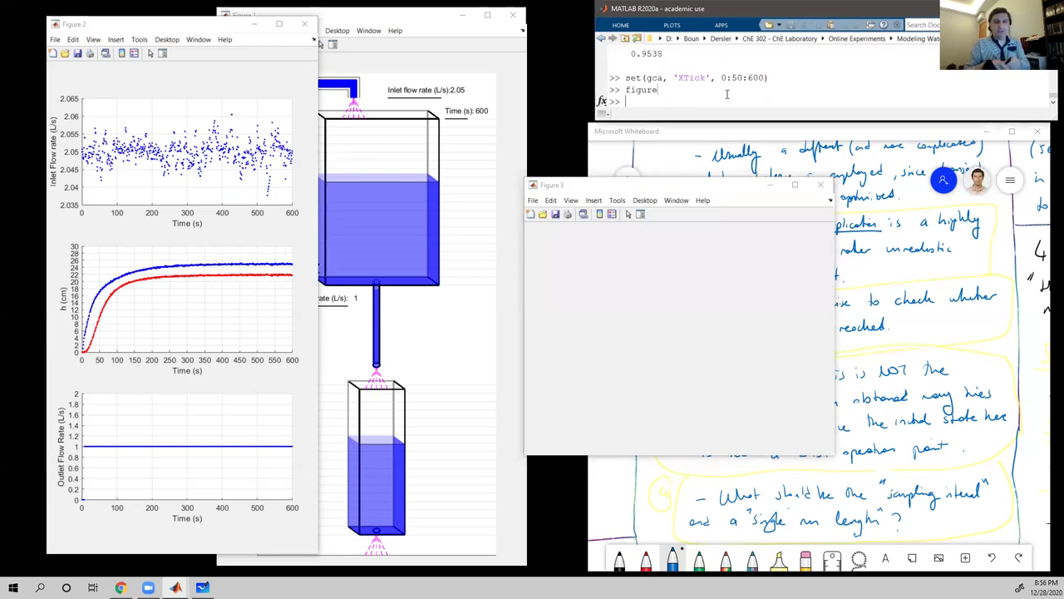
text(plot(data1.data))
key(Left)
key(Left)
key(Left)
key(Left)
key(Left)
key(Return)
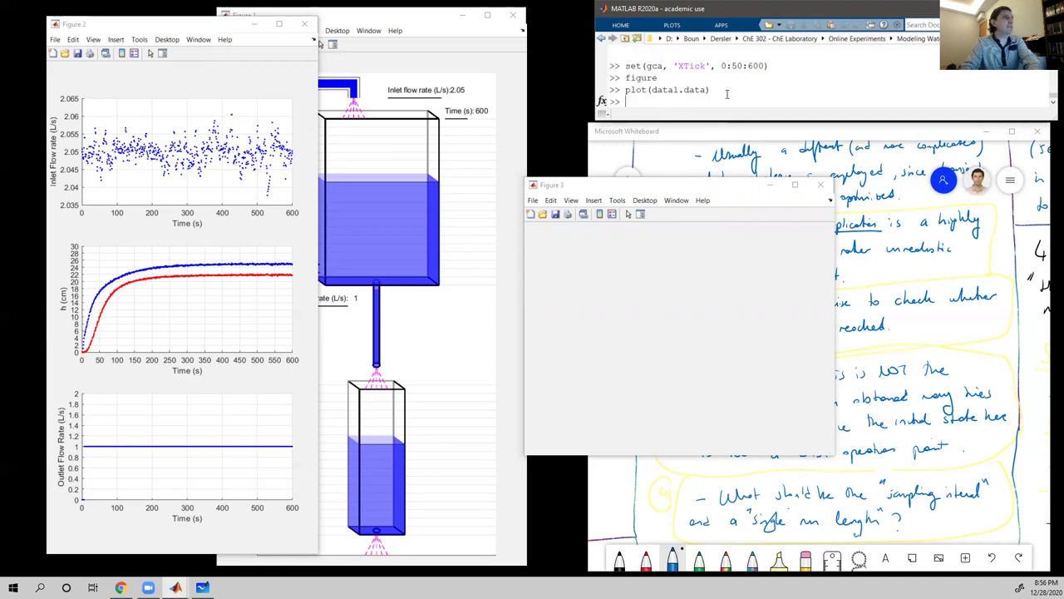
Plot every tenth sample of data1.data with x markers by running plot(data1.data(1:10:end), 'x').
key(Up)
text(()
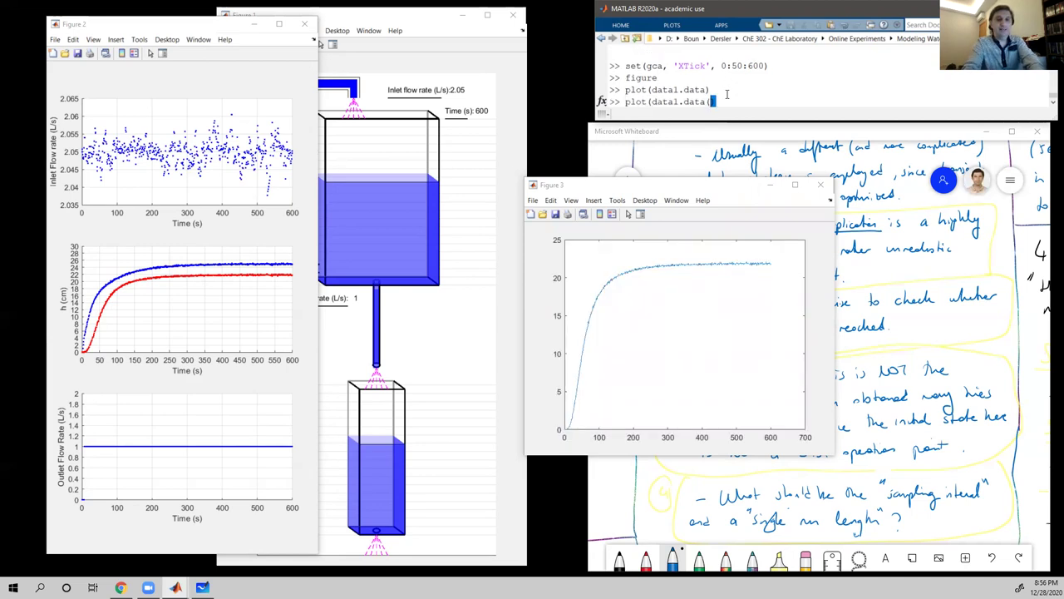
text(1:10:end))
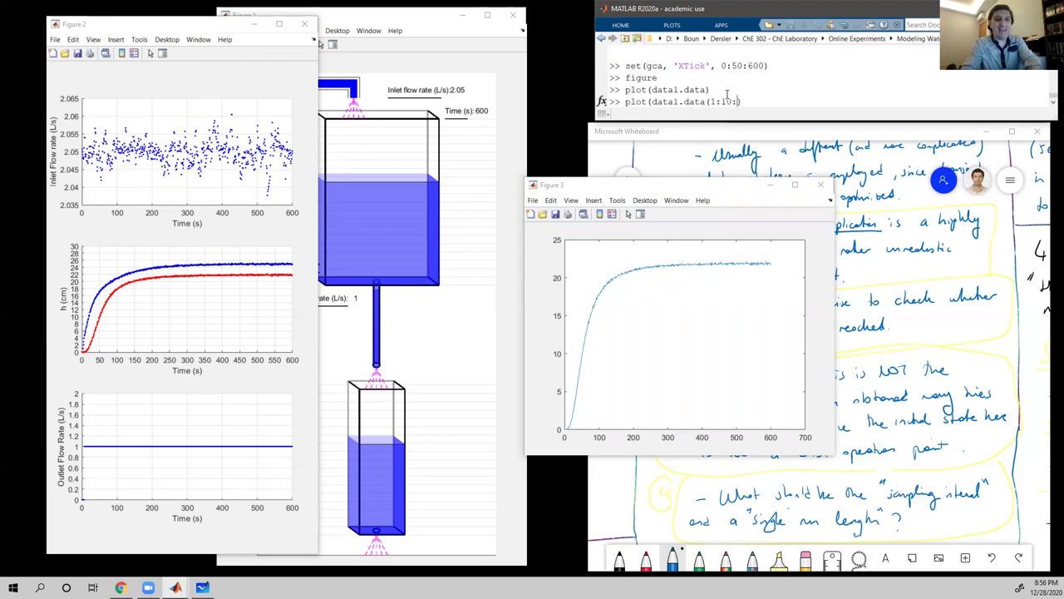
text(, 'x')
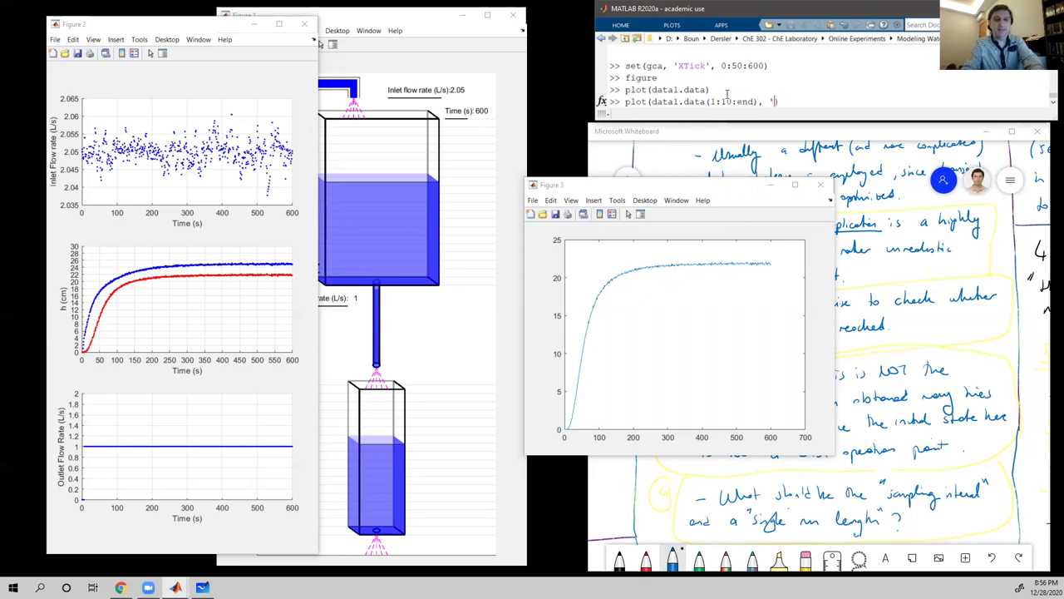
key(Return)
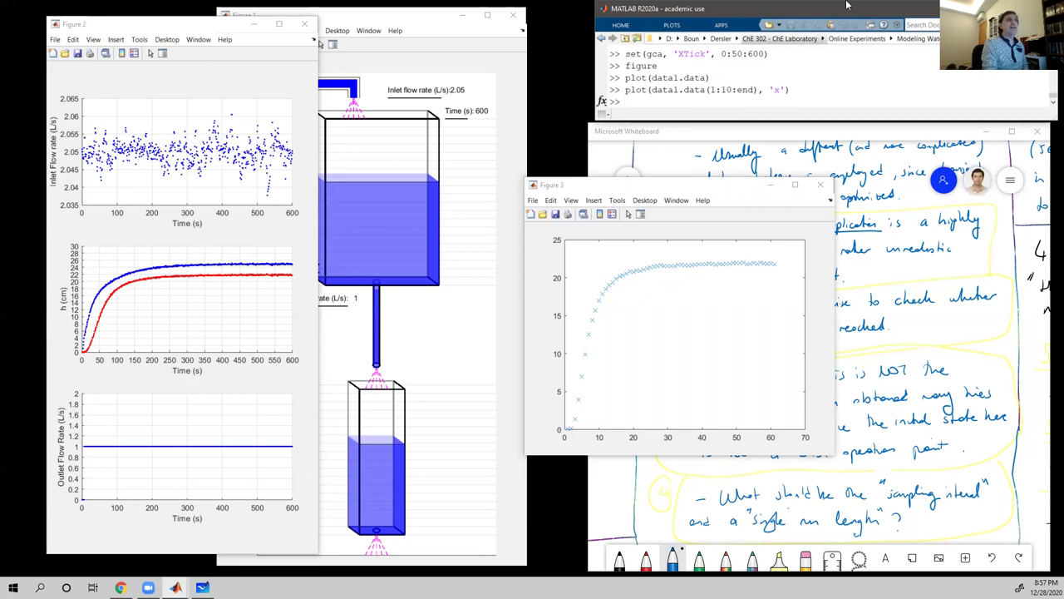
Enlarge the Figure 3 window and move it so that the command window is uncovered.
click(520, 176)
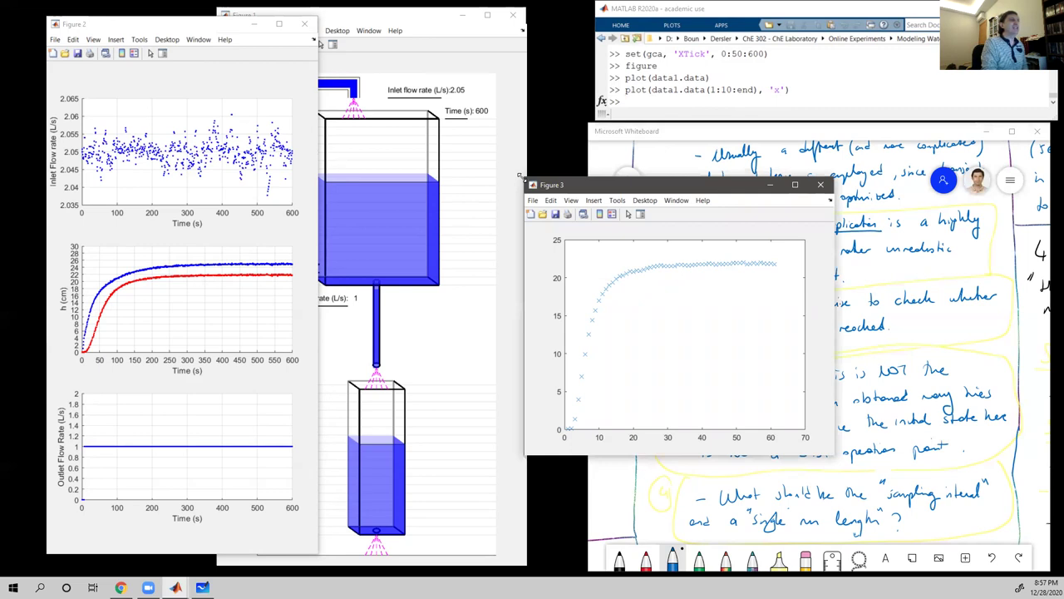
drag(519, 176, 300, 70)
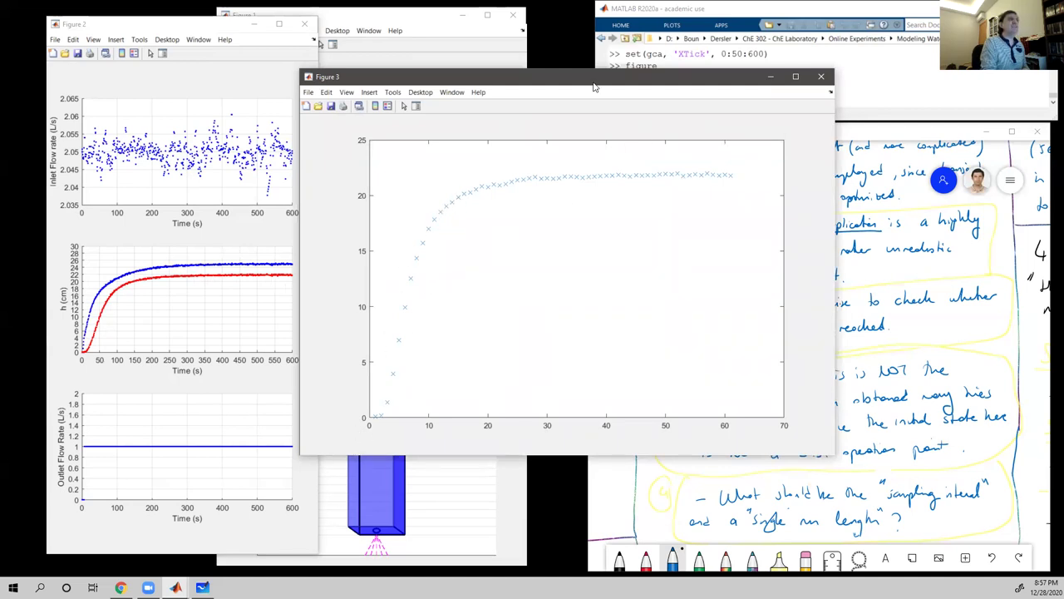
drag(592, 85, 512, 142)
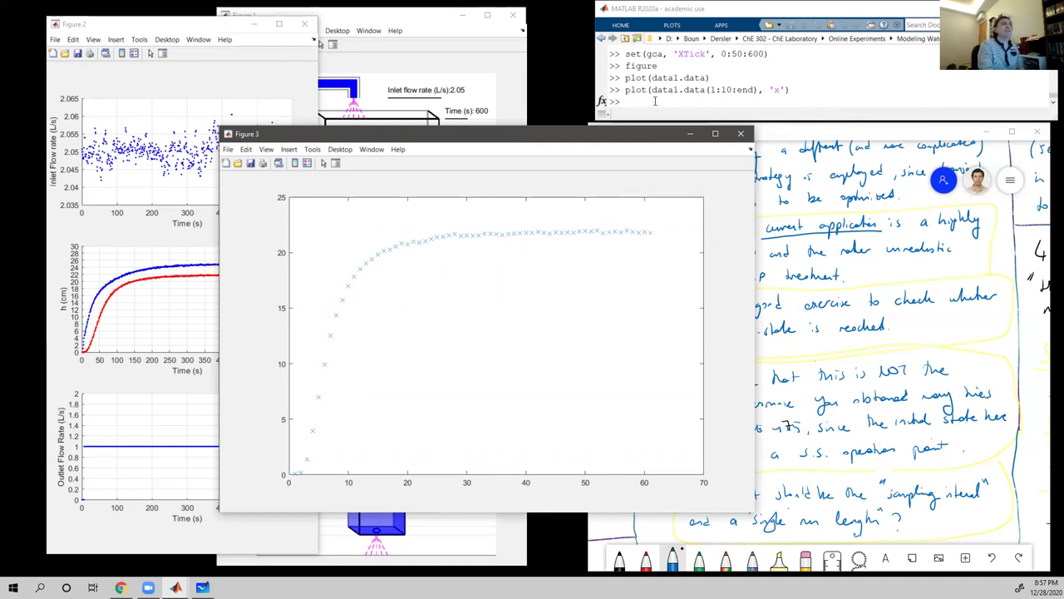
Plot every hundredth sample by running plot(data1.data(1:100:end), 'x'), and close Figure 3.
click(722, 94)
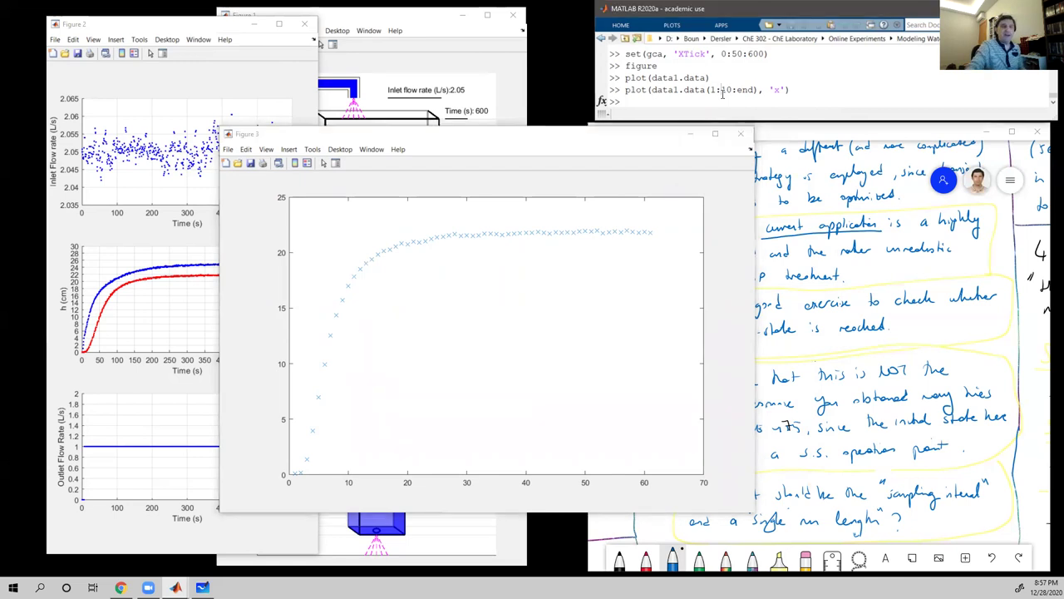
key(Up)
key(Left)
key(Left)
key(Left)
key(Left)
key(Left)
key(Left)
key(Left)
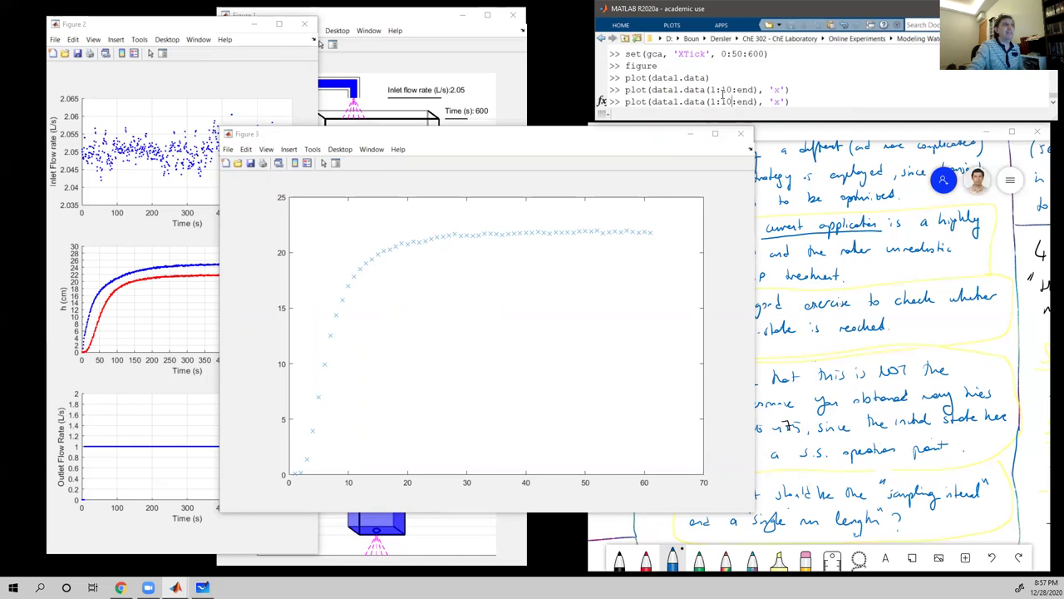
text(0)
key(Return)
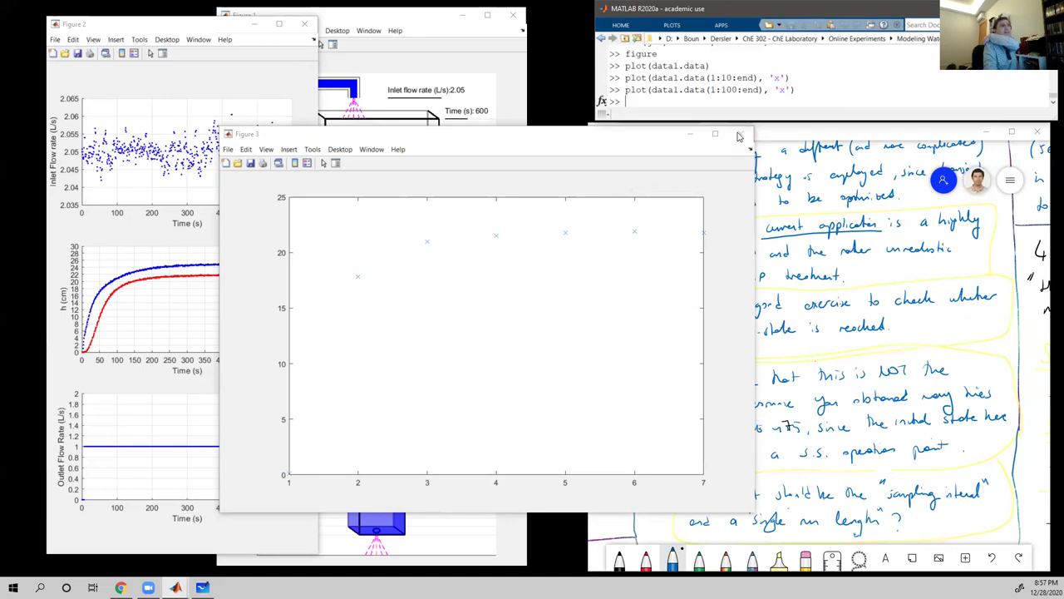
click(739, 134)
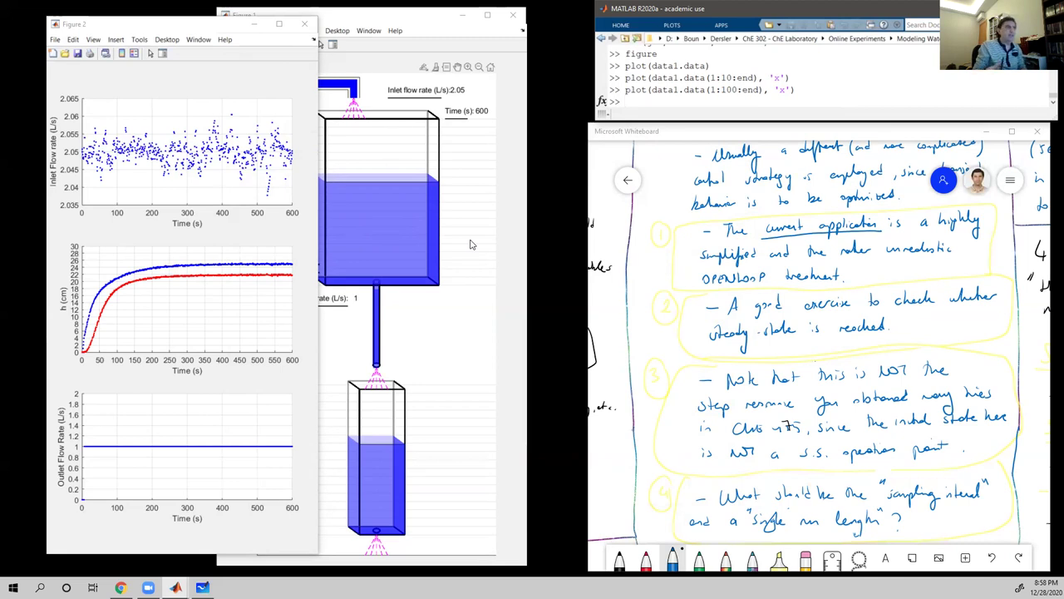
Switch to Microsoft Whiteboard and handwrite blue time-constant notes beside the control strategy text, plus a boxed "(b)" label with an arrow beside note 1.
click(587, 204)
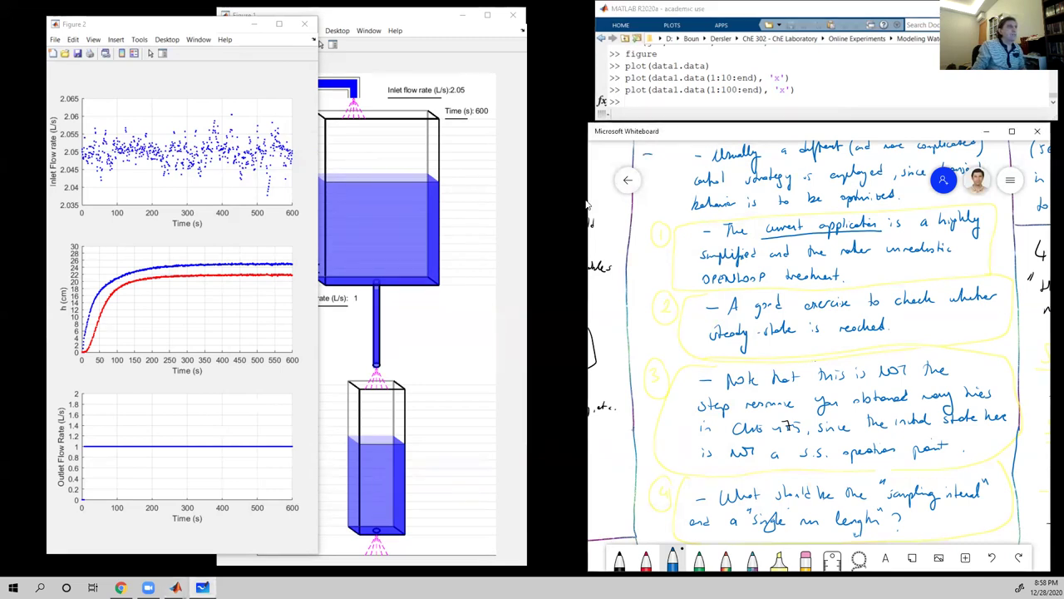
drag(658, 156, 669, 160)
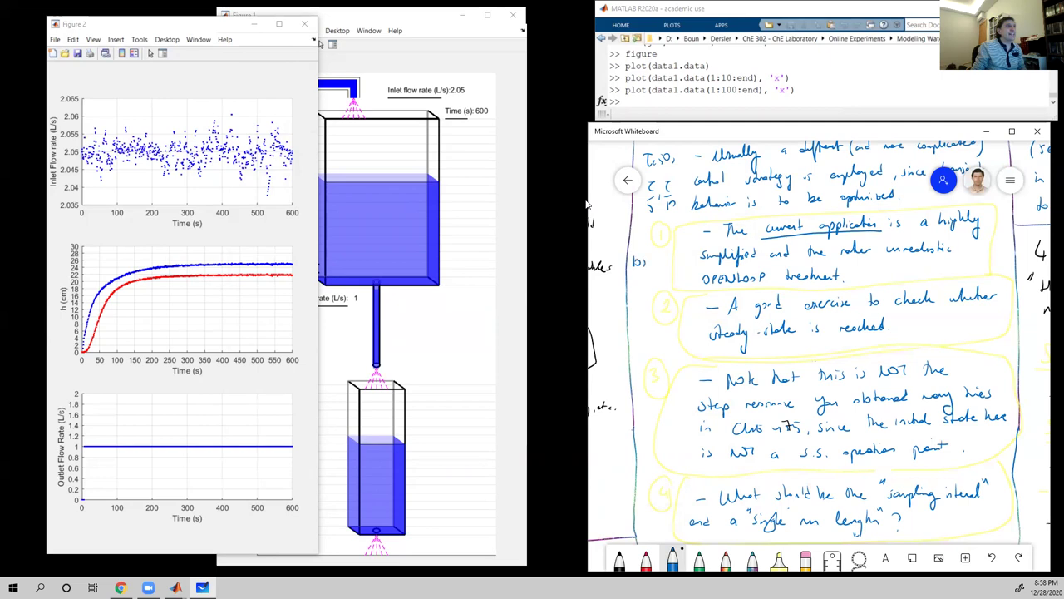
mouse_move(610, 248)
mouse_down()
mouse_move(657, 268)
mouse_move(657, 254)
mouse_move(610, 250)
mouse_move(629, 305)
mouse_up()
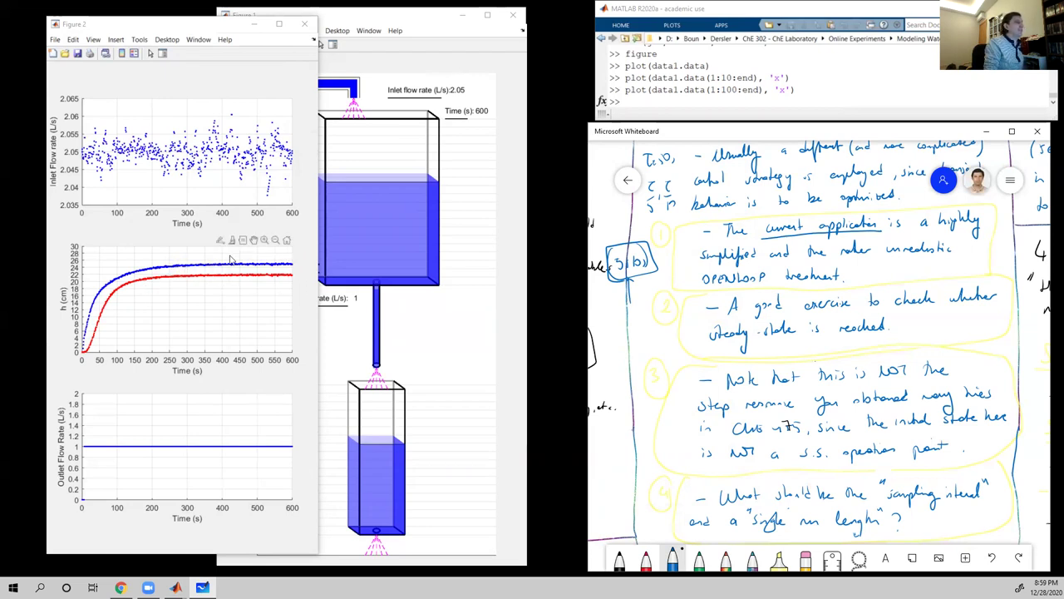
mouse_move(191, 277)
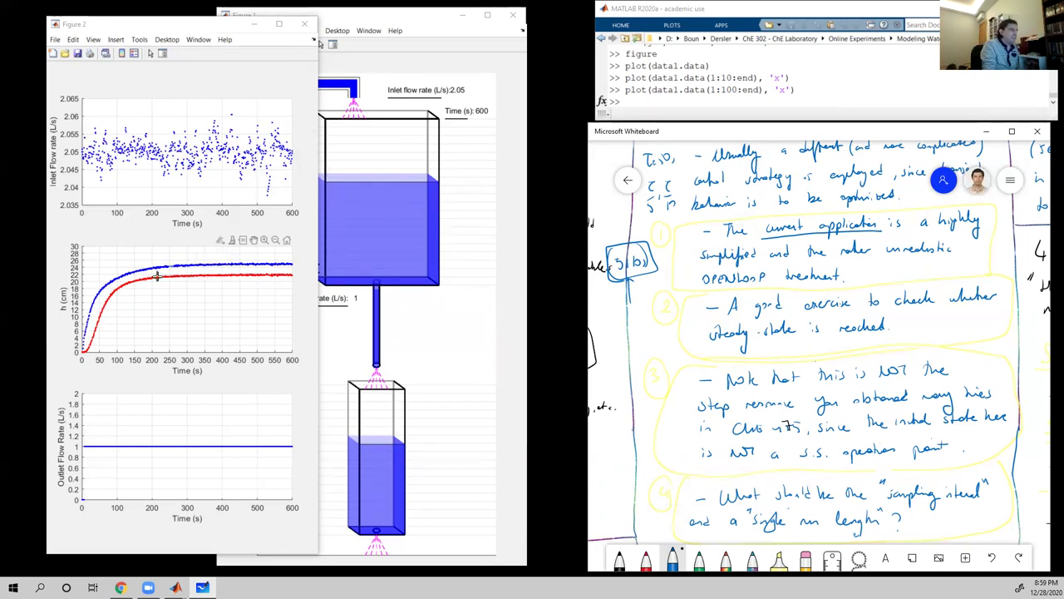